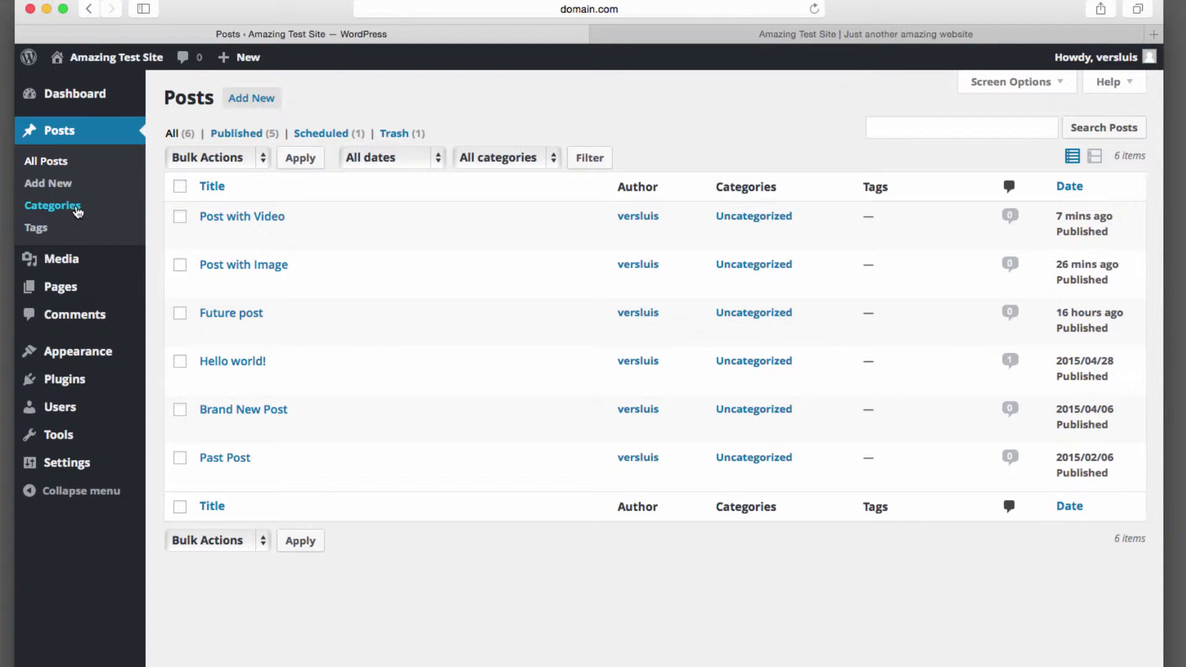
- Create a new top-level post category named Recipes
click(78, 208)
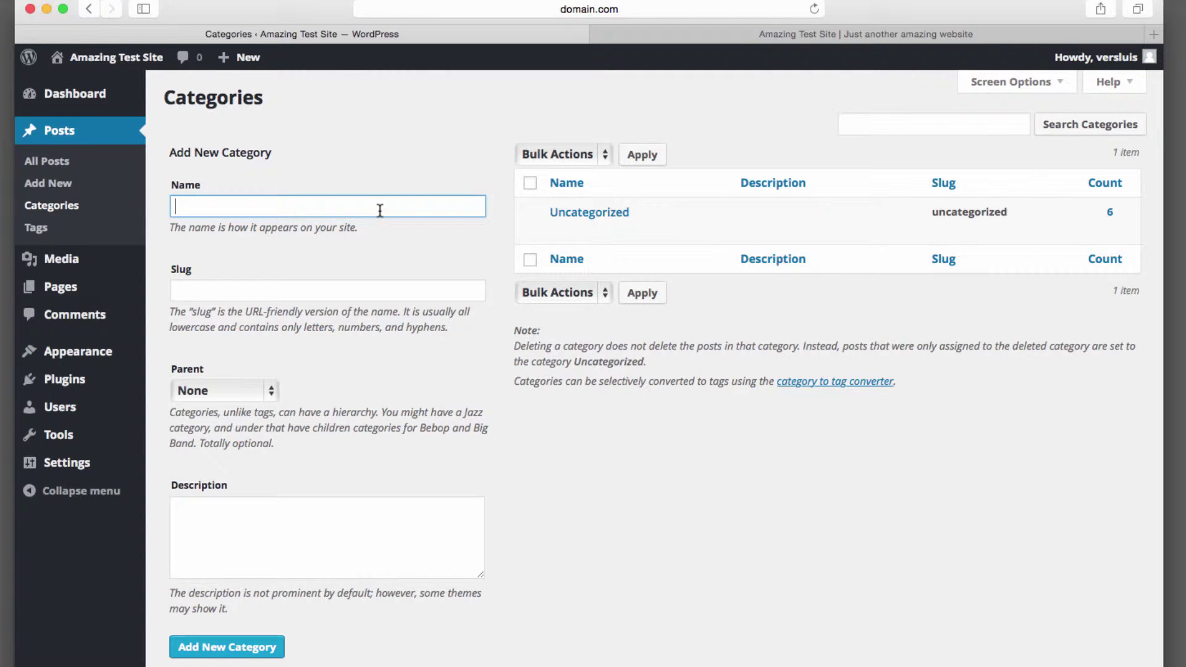
text(Recipes)
click(242, 646)
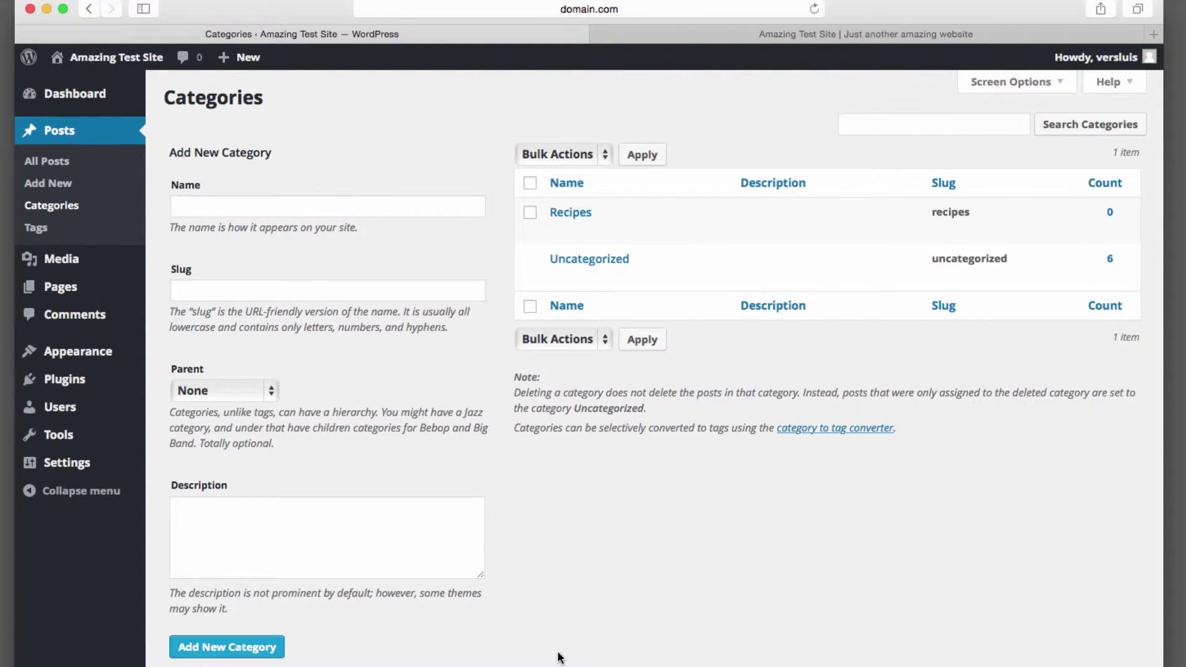
- Start a new post titled "My new Porsche 911" and fill its body with the introductory text about Dr. Ing. h.c. F. Porsche AG
click(62, 161)
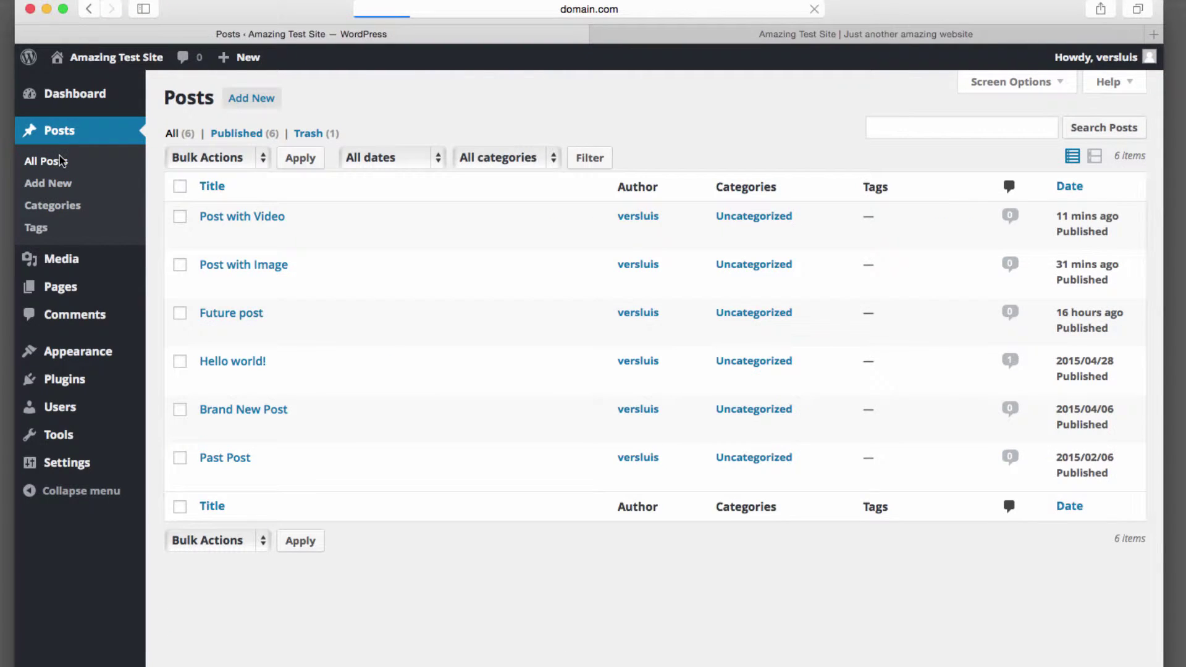
click(252, 100)
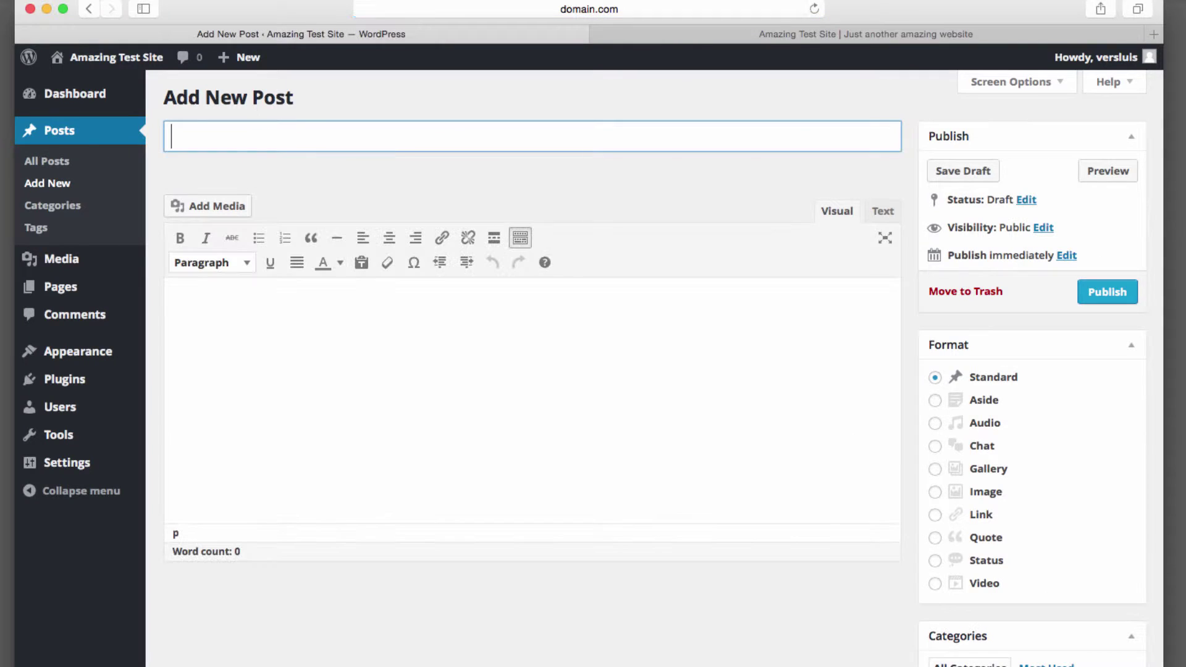
text(My new Porsceh)
key(BackSpace)
key(BackSpace)
key(BackSpace)
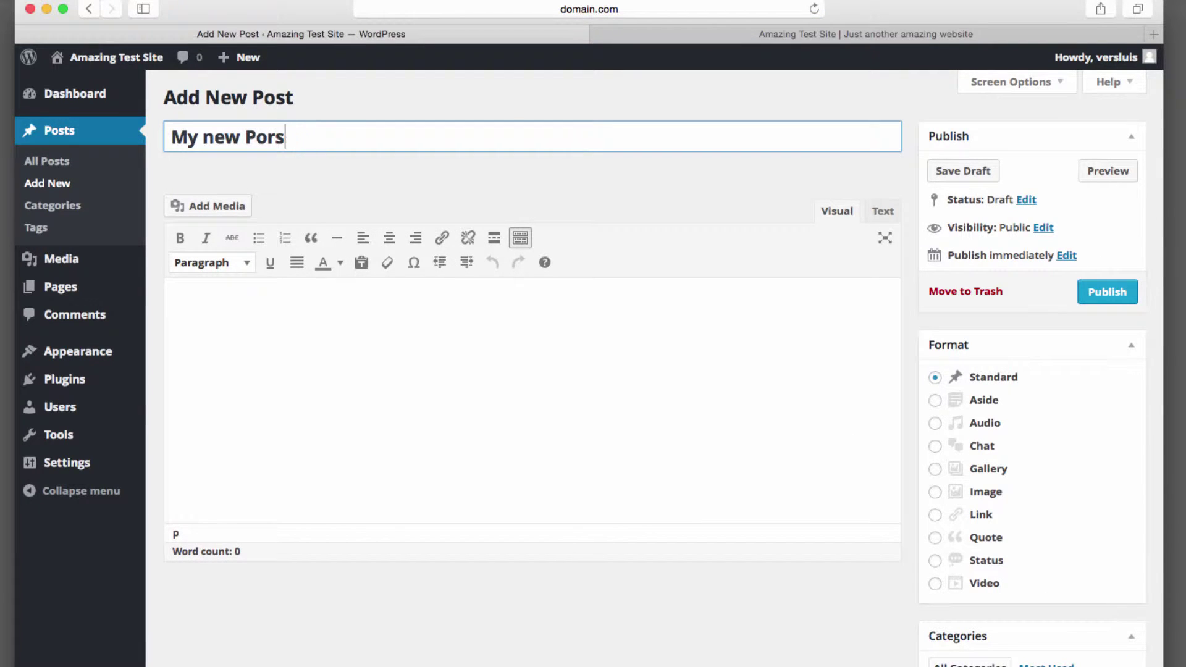
text(che 911)
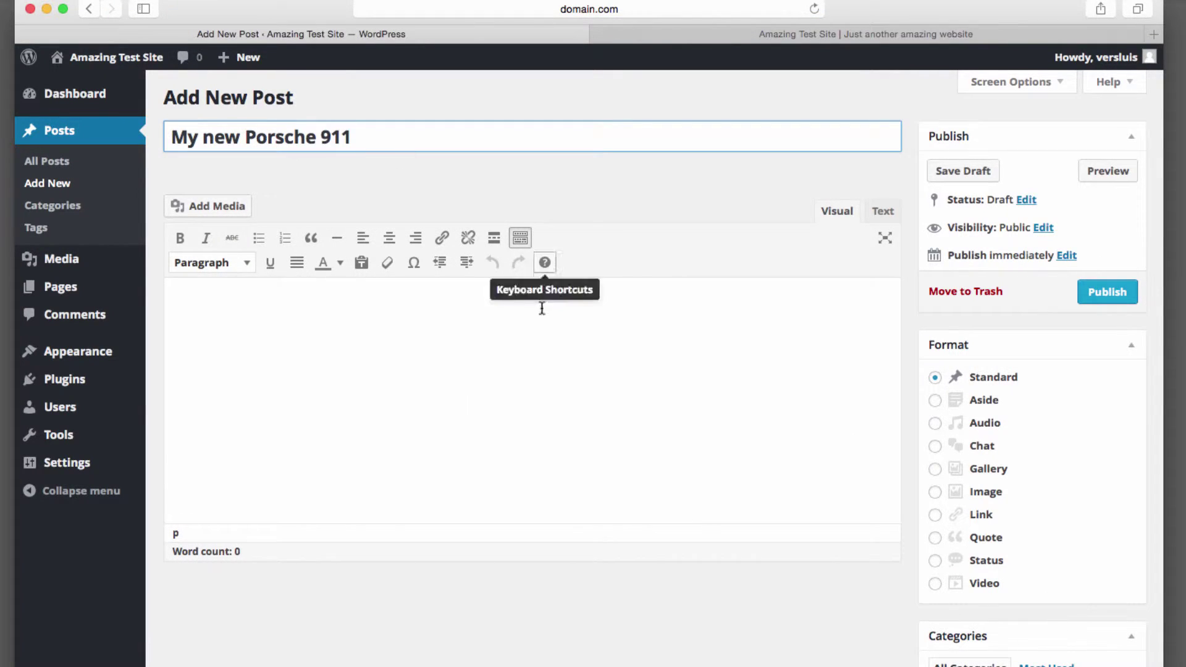
click(657, 440)
text(Dr. Ing. h.c. F. Porsche AG, usually shortened to Porsche AG (German pronunciation: [ˈpɔʁʃə] (listen)[3]), is a German automobile manufacturer specializing in high-performance sports cars, SUVs and sedans. Porsche AG is headquartered in Stuttgart, and is owned by Volkswagen AG, which is itself majority-owned by Porsche Automobil Holding SE. Porsche's current lineup includes the 911, Boxster, Cayman, Panamera, Cayenne, Macan, and the 918.)
- Create a new category named Cars from within the post, assign it to the post, and publish the post
scroll(459, 457, down, 2)
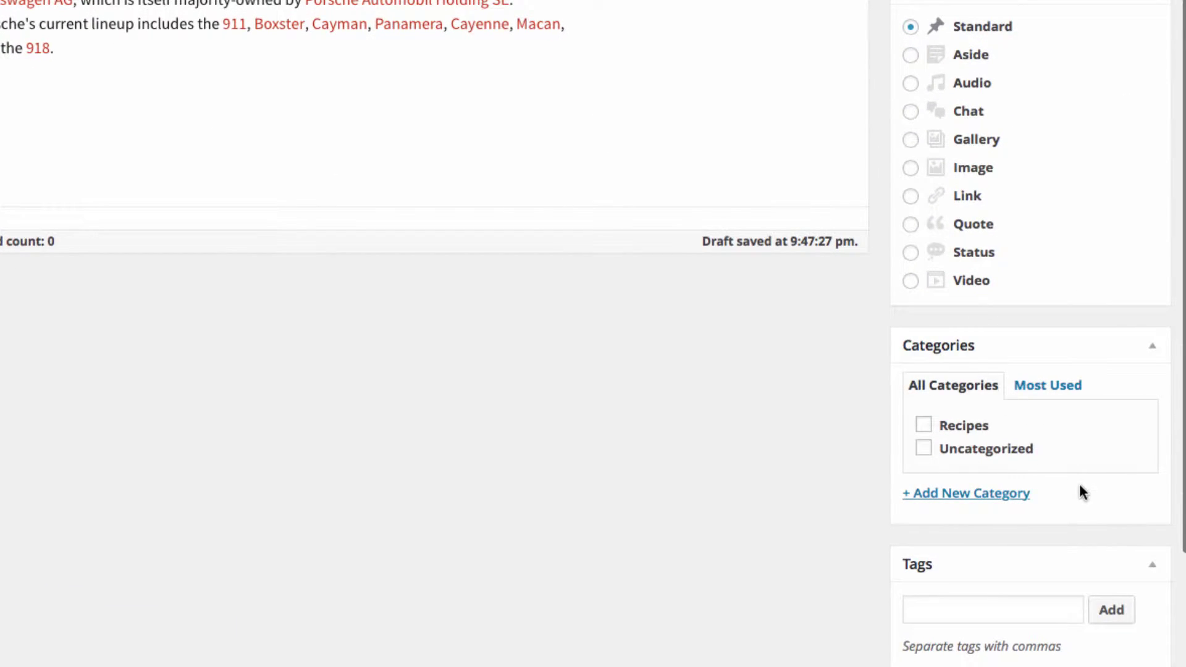
click(1011, 495)
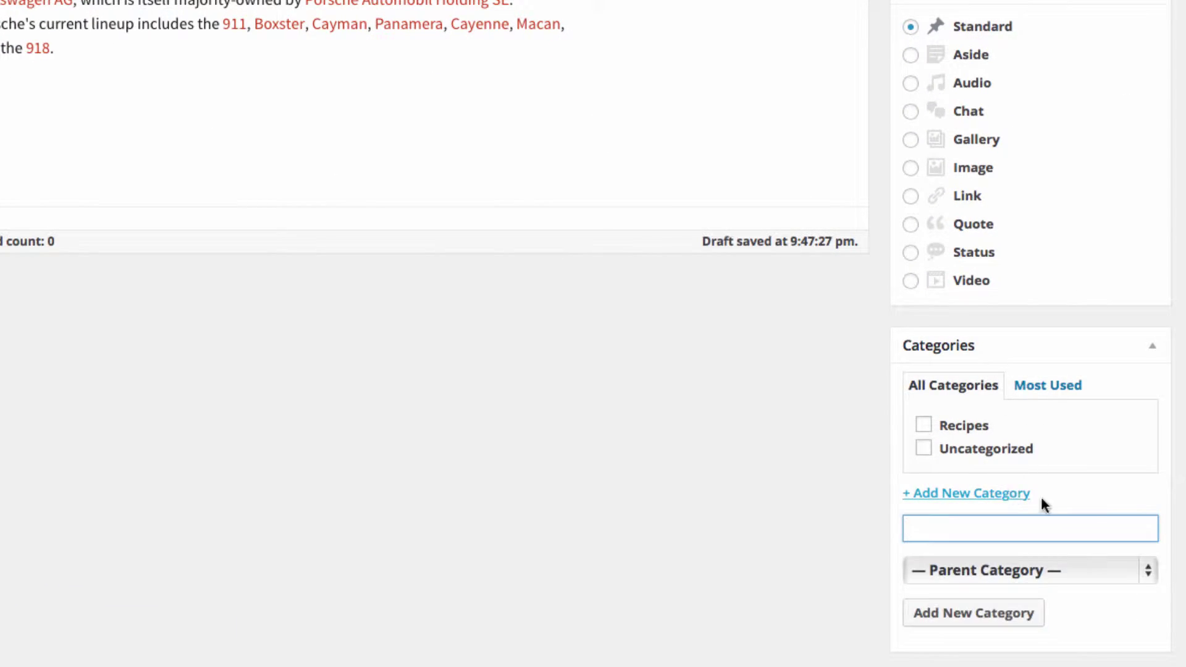
text(Cars)
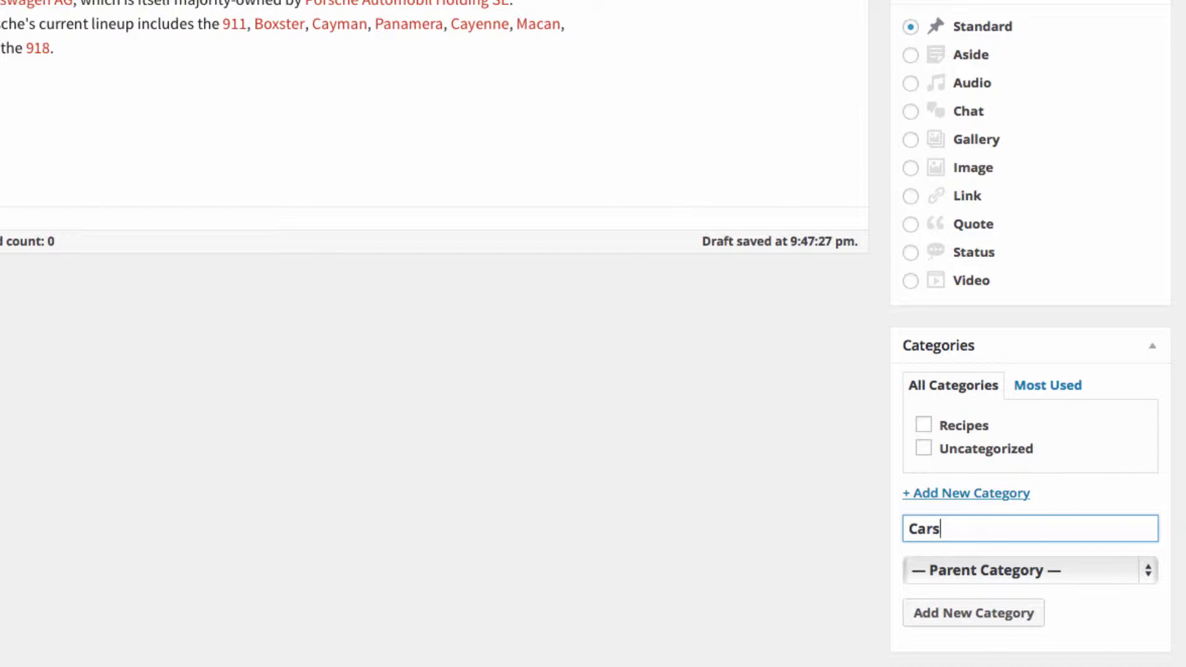
click(1016, 615)
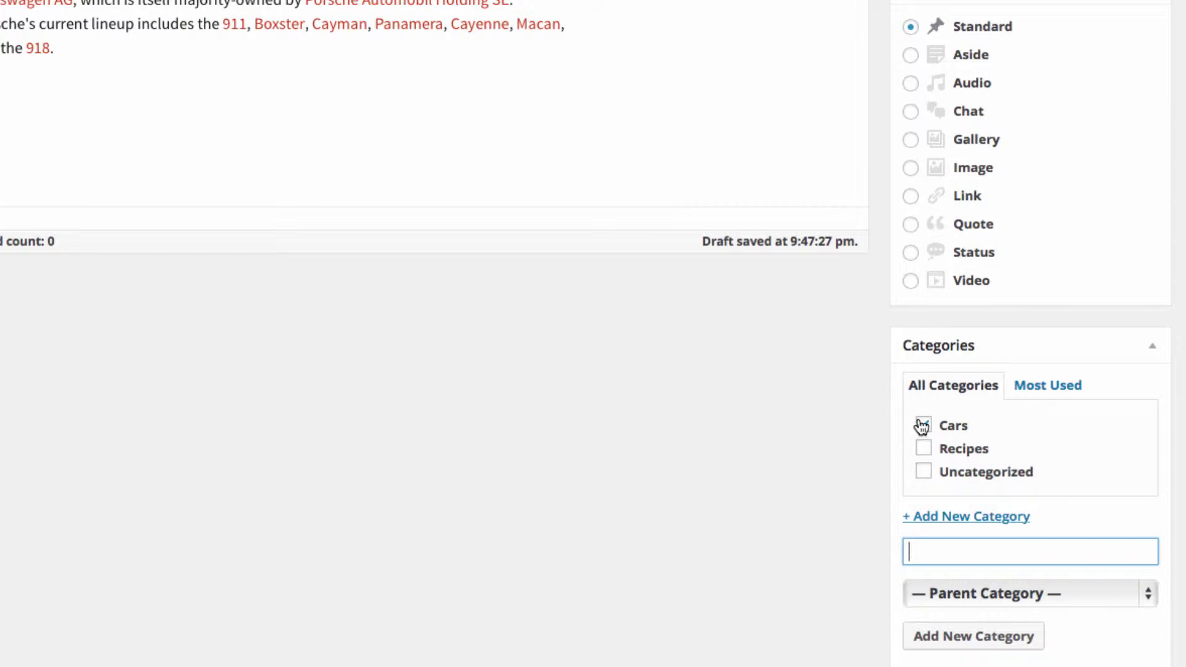
scroll(852, 488, up, 2)
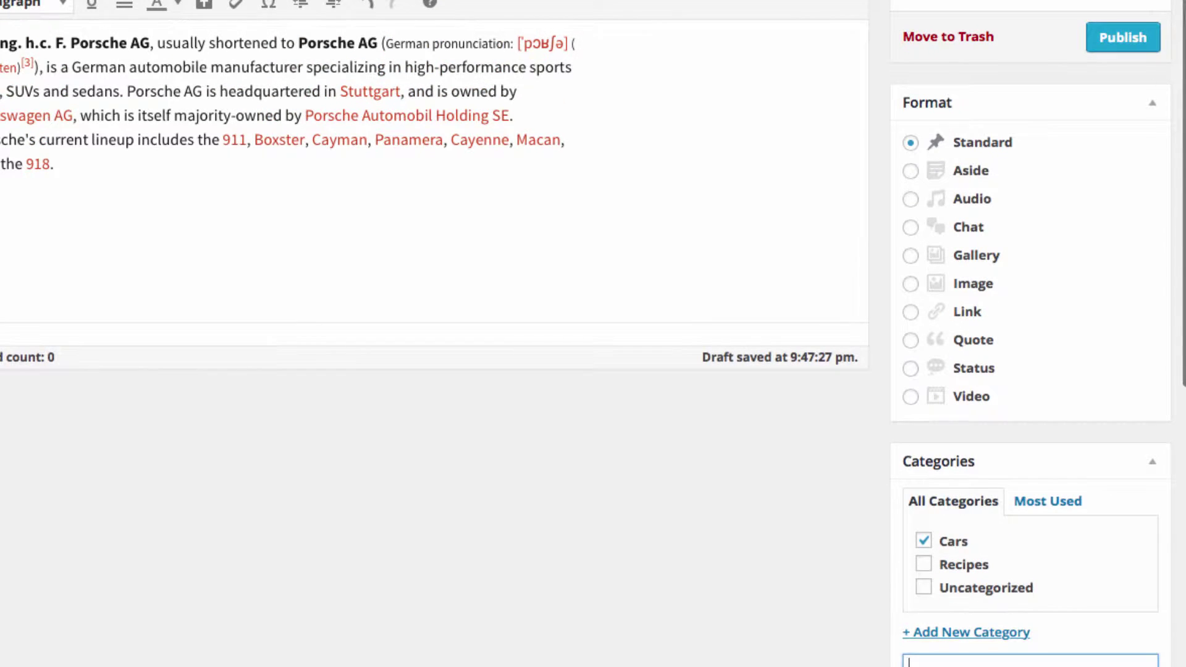
click(1116, 39)
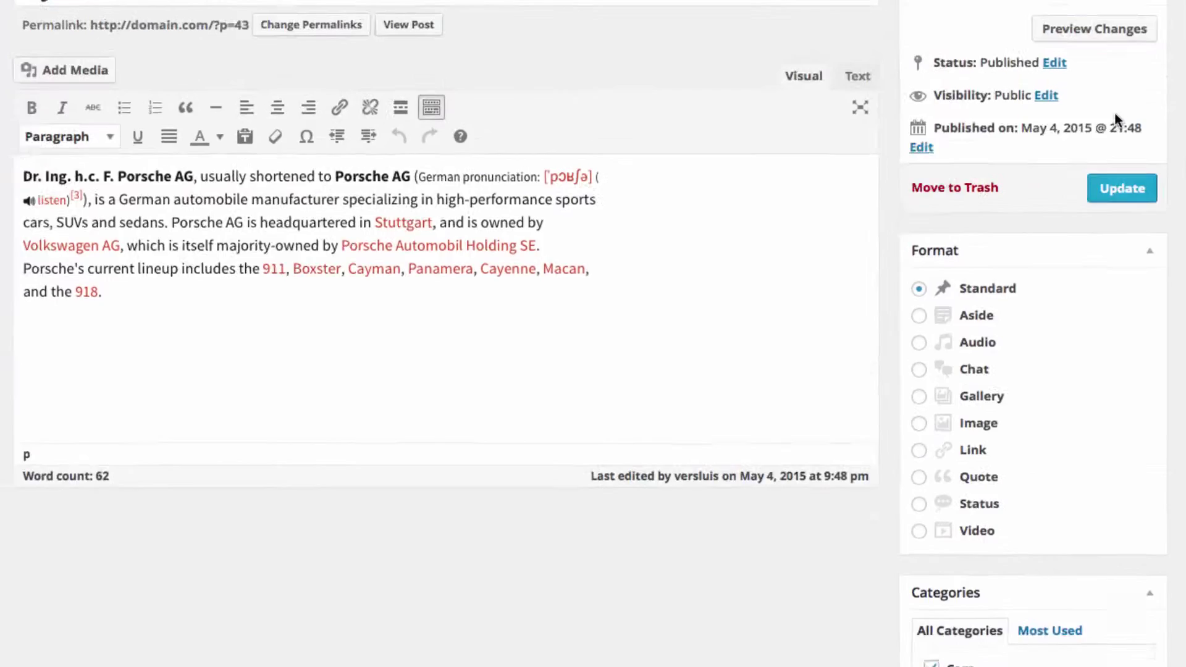
- Check the published post and its category on the live site's home page
click(870, 42)
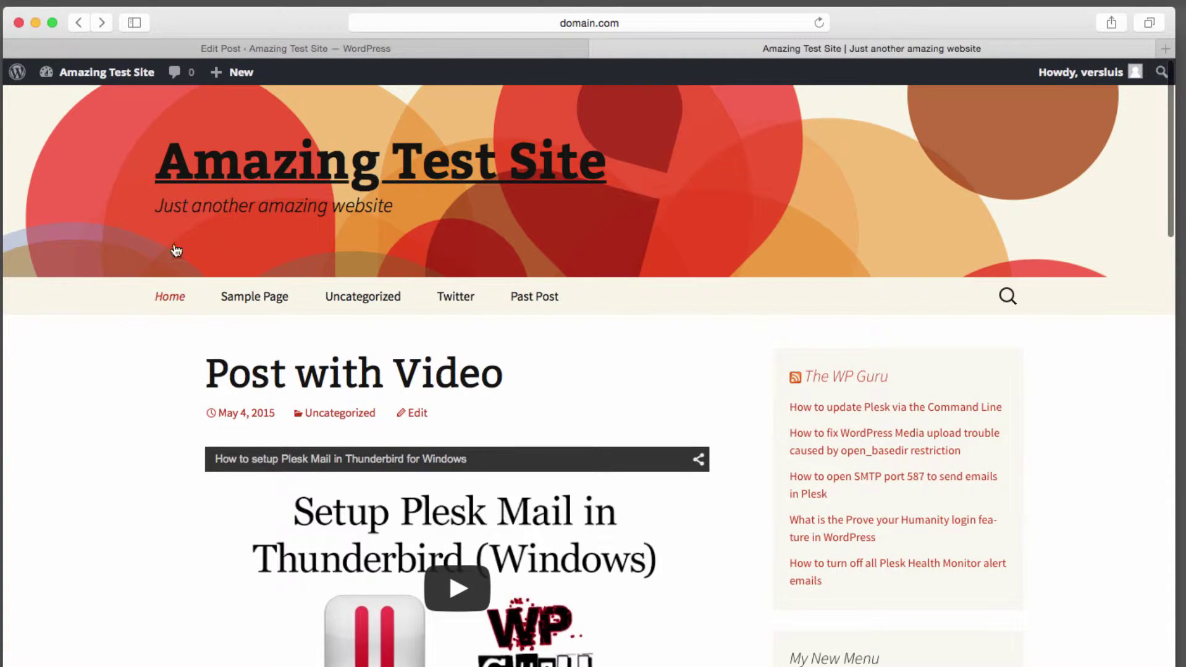
click(161, 292)
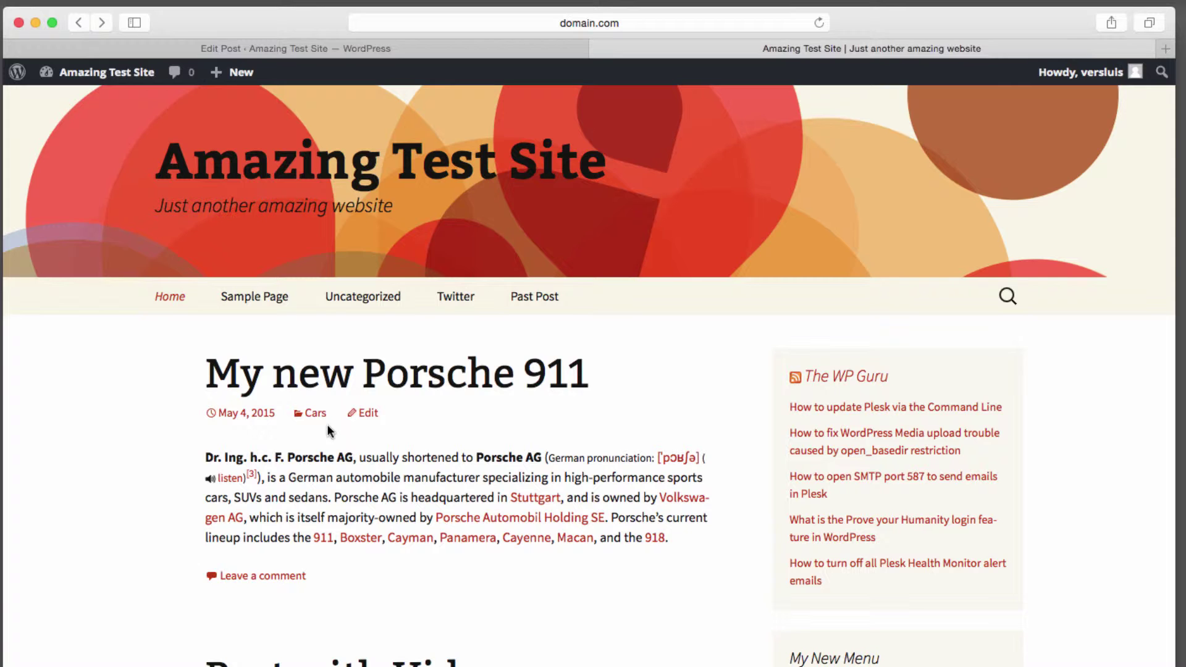
- Return to the site's admin area, open the Cars category for editing and look through its available parent categories
click(532, 46)
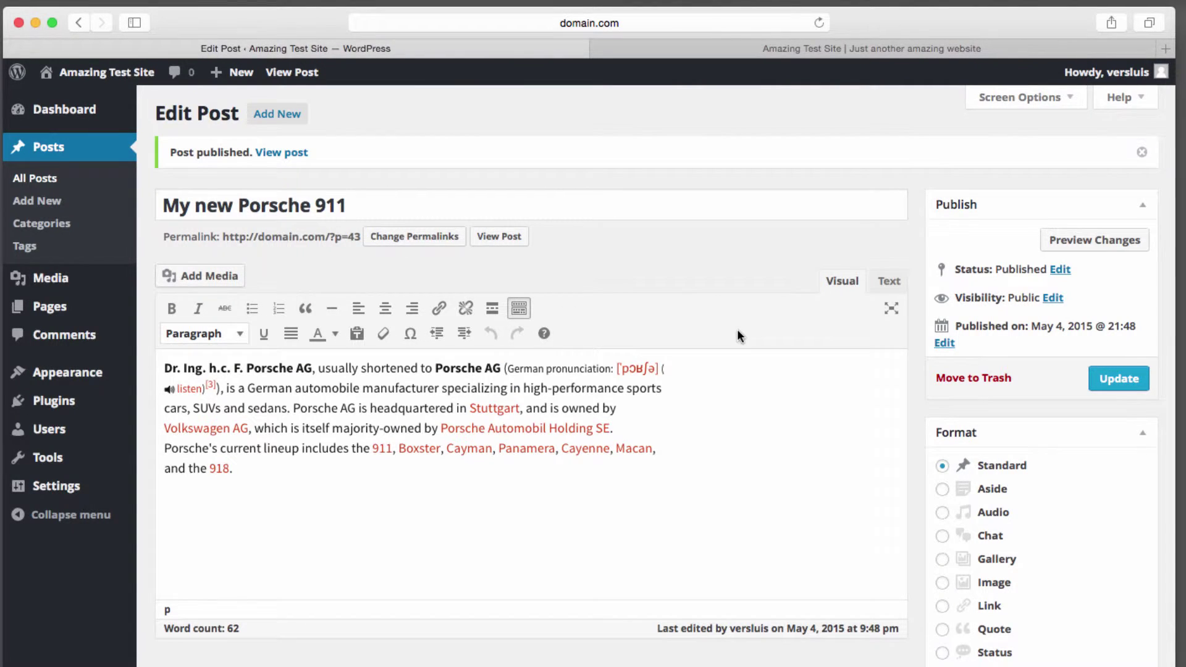
click(66, 225)
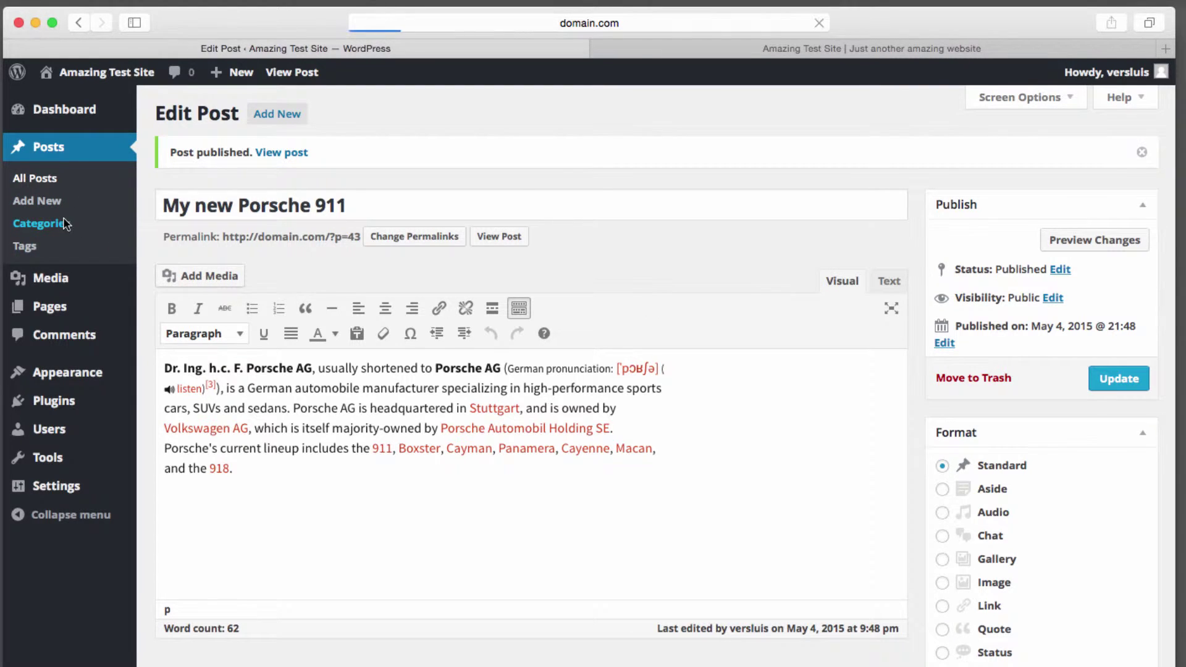
mouse_move(611, 261)
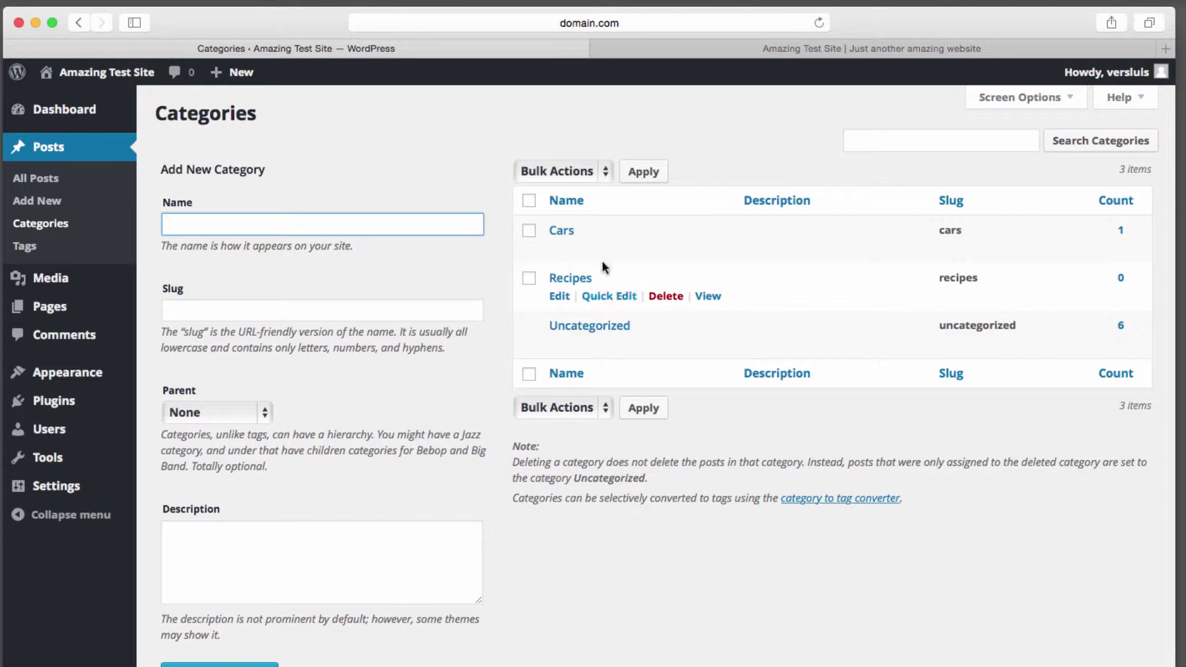
click(562, 229)
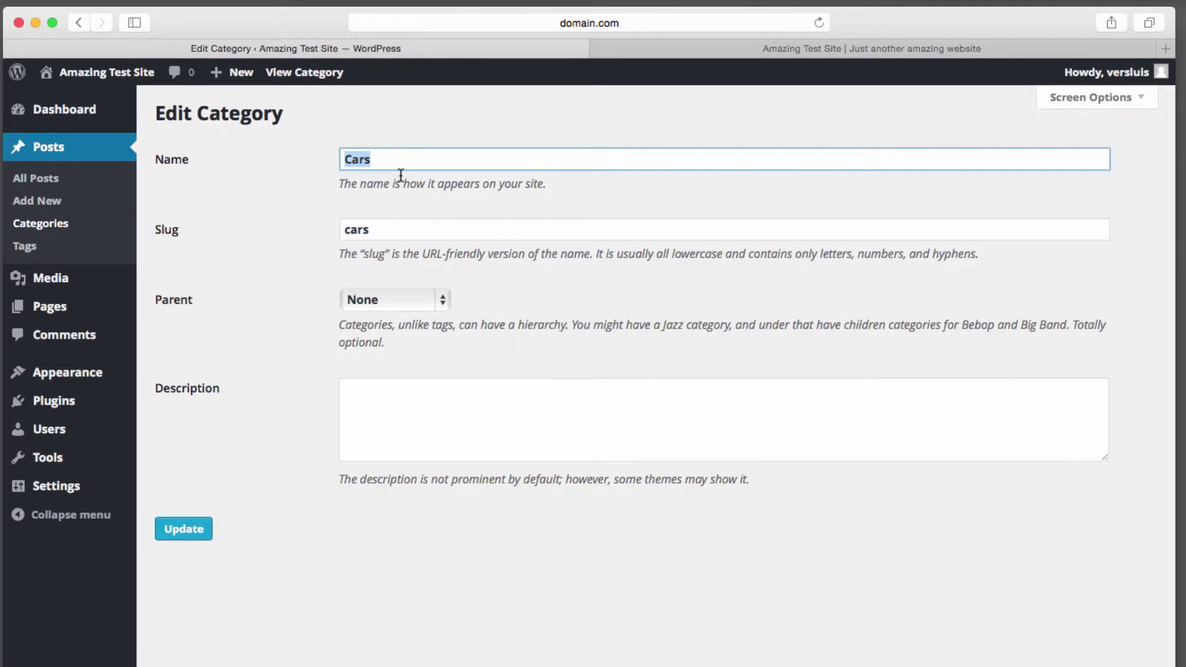
click(443, 164)
click(444, 305)
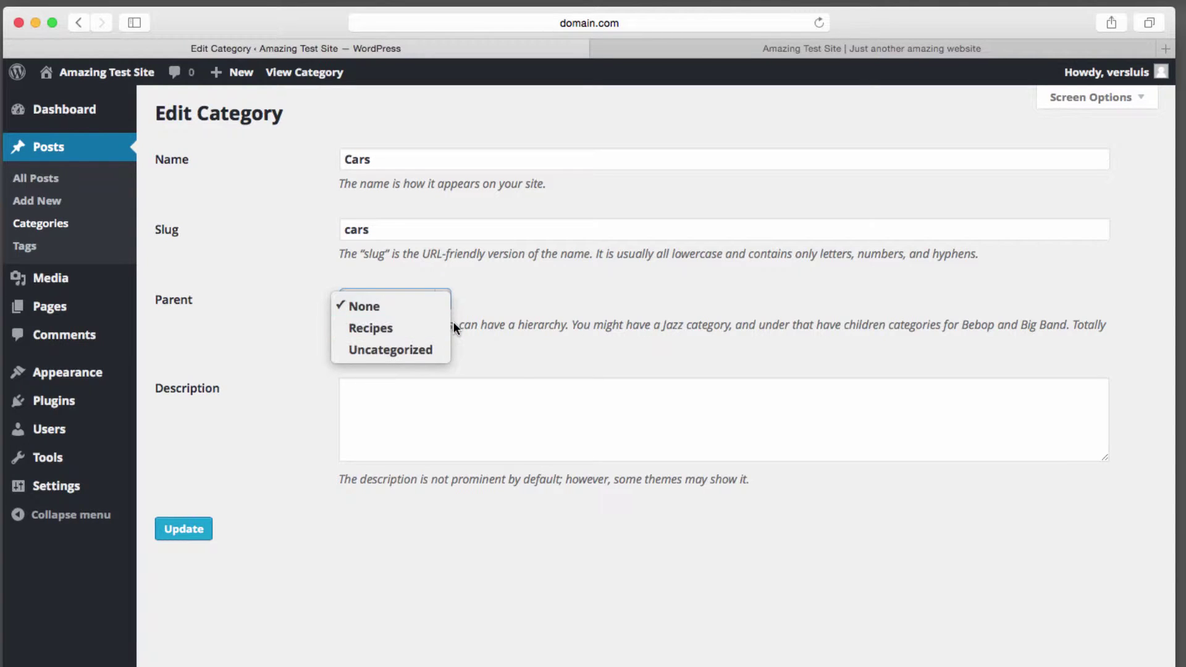
click(498, 310)
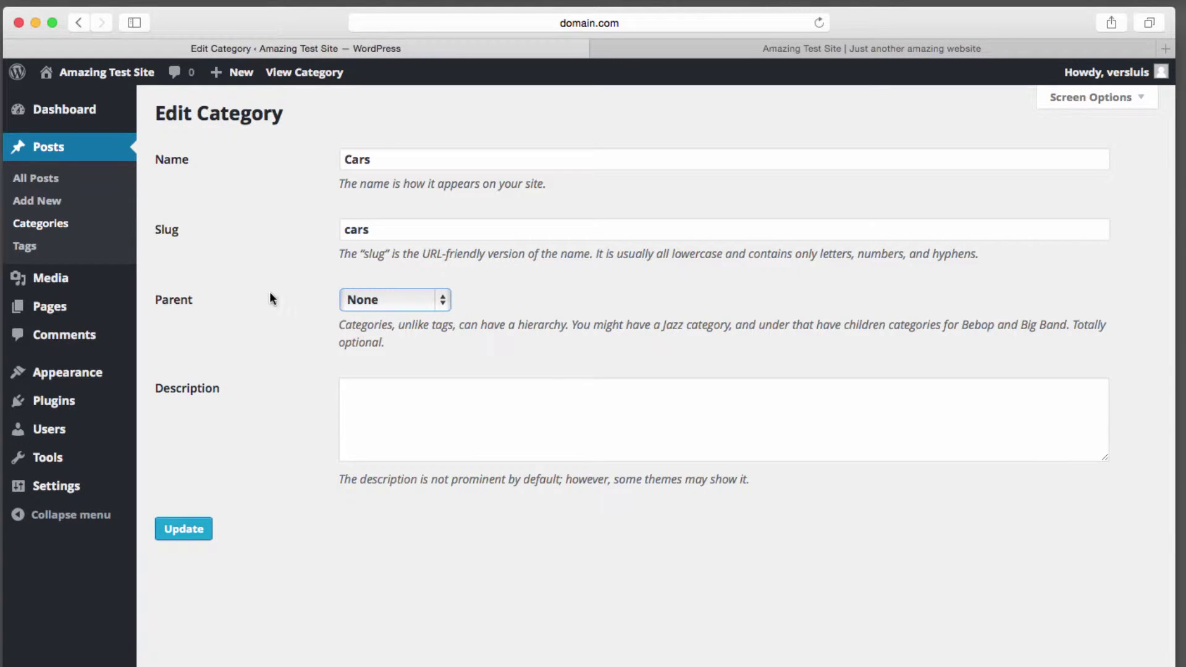
- Create a new category named Porsche with Cars as its parent
click(37, 226)
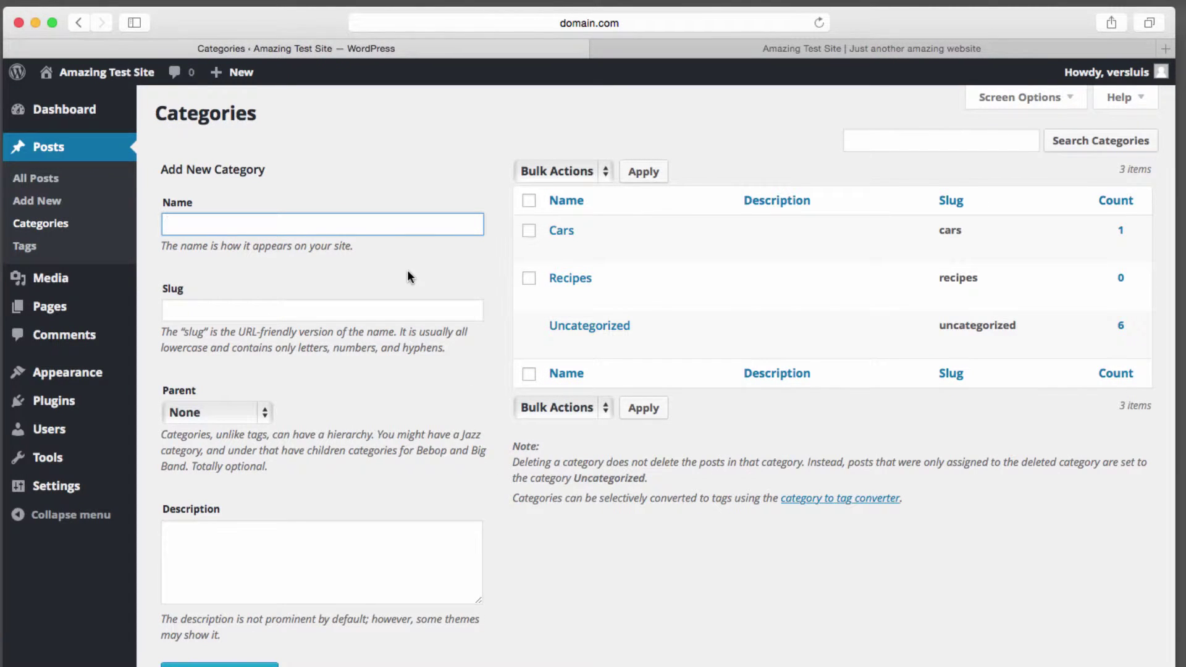
text(Porsche)
click(267, 416)
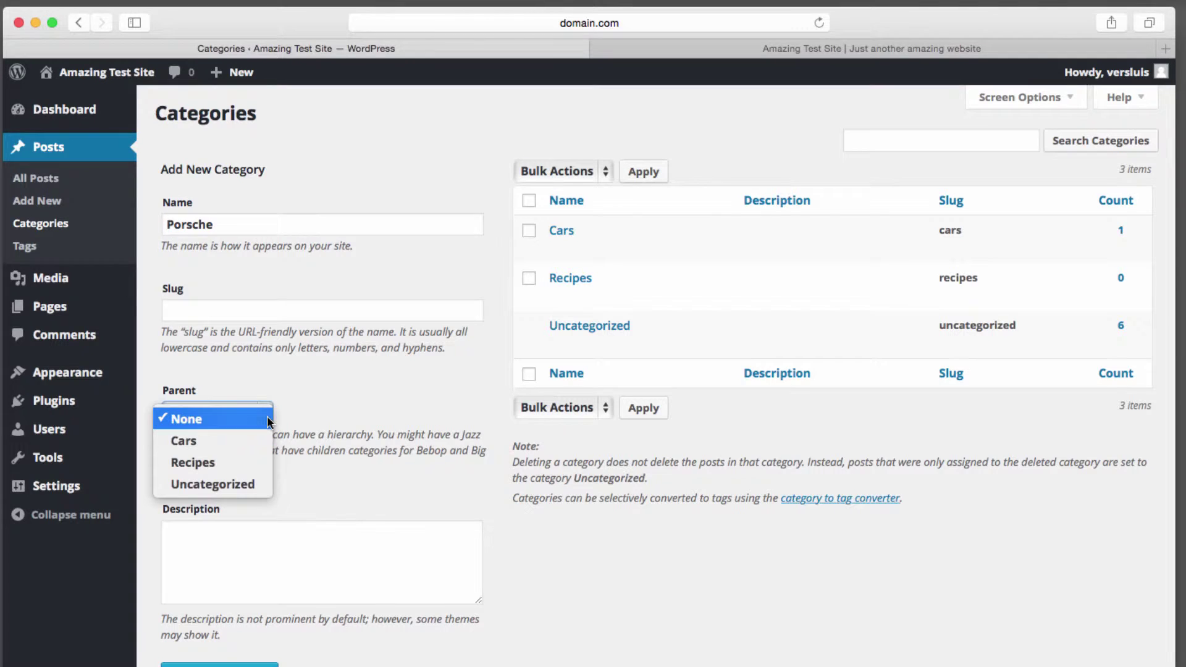
click(257, 440)
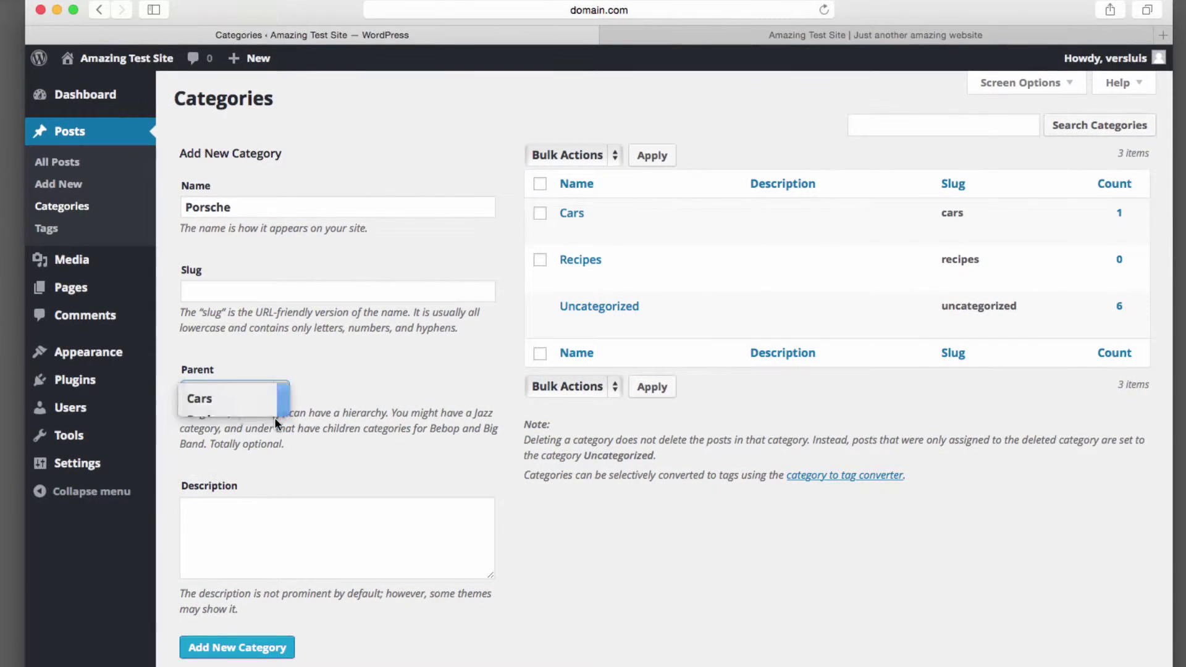
click(288, 650)
mouse_move(599, 273)
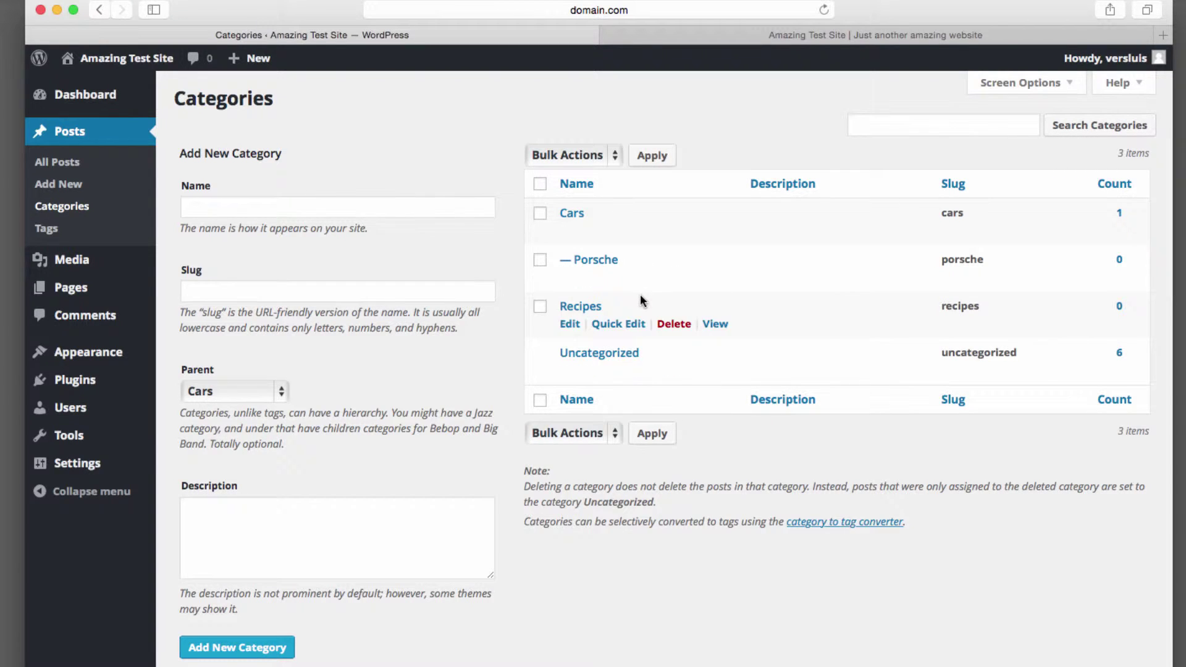
mouse_move(598, 225)
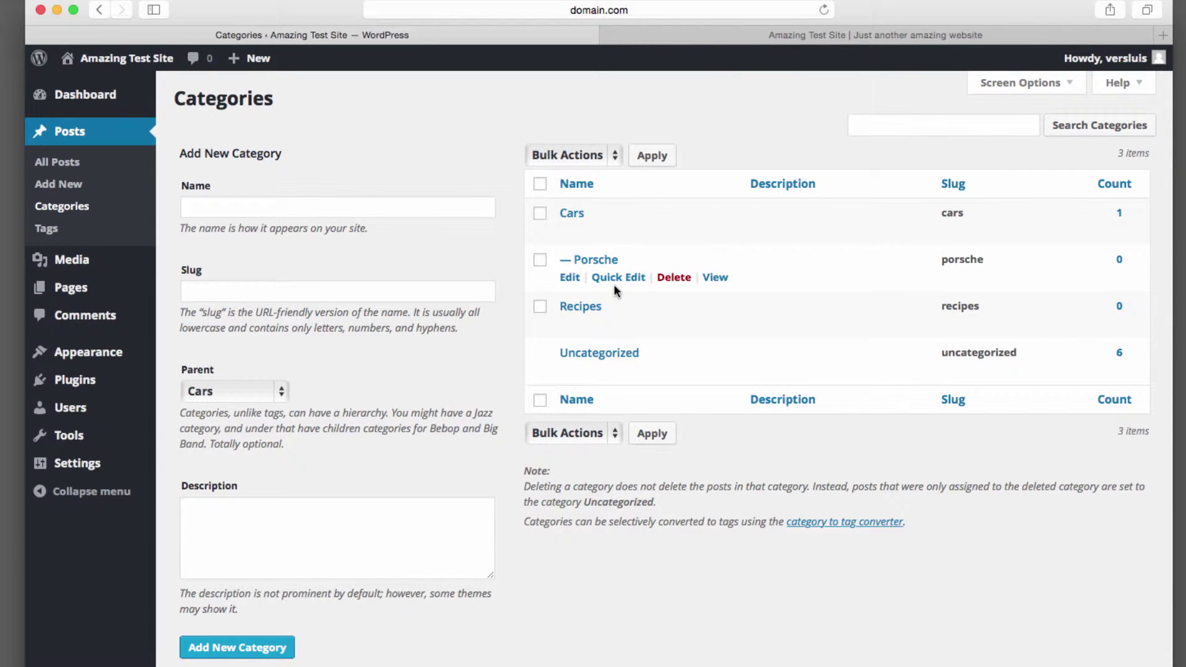
mouse_move(618, 326)
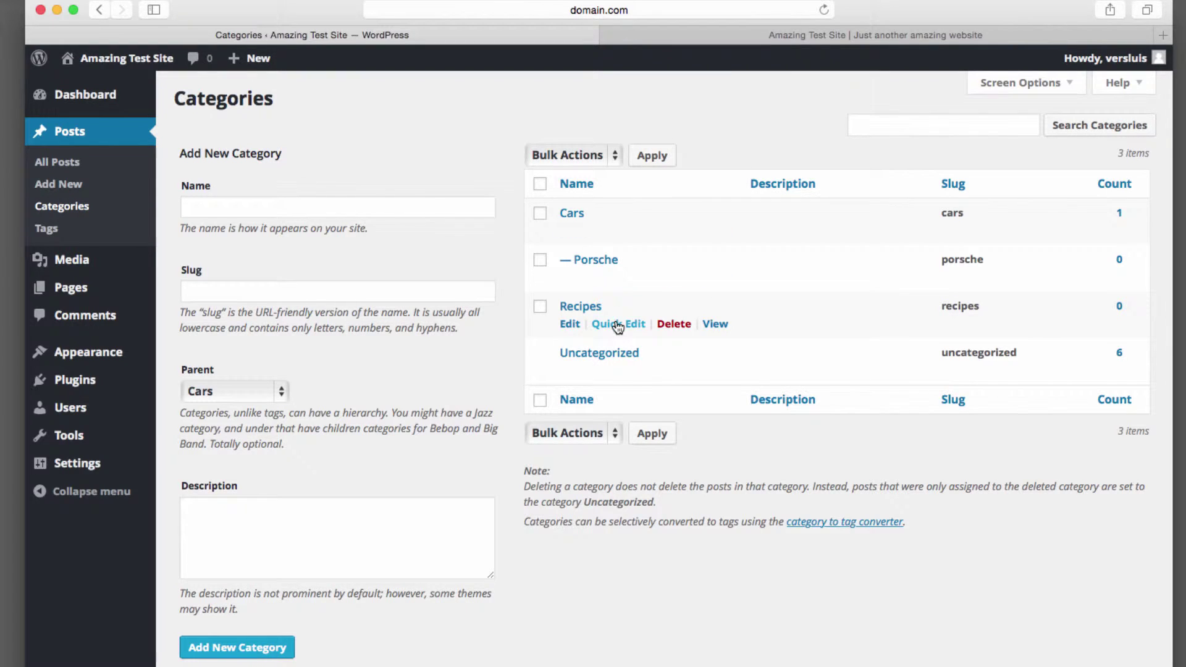
mouse_move(673, 276)
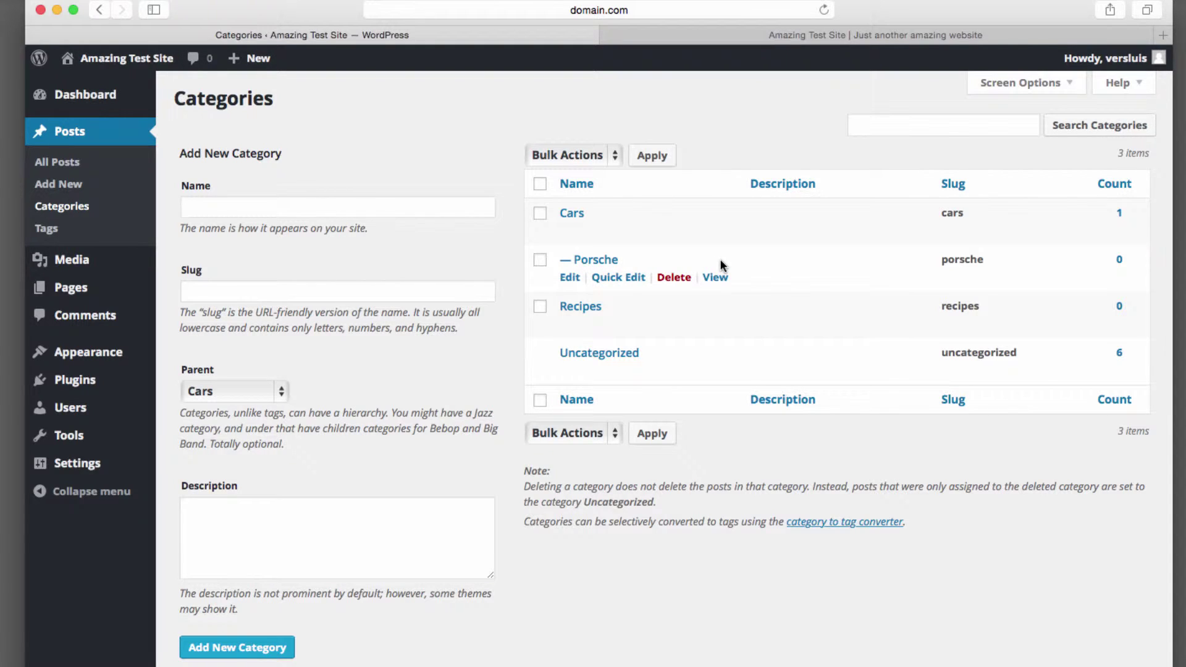
- Open the post "My new Porsche 911" for editing and go to its category choices
click(94, 164)
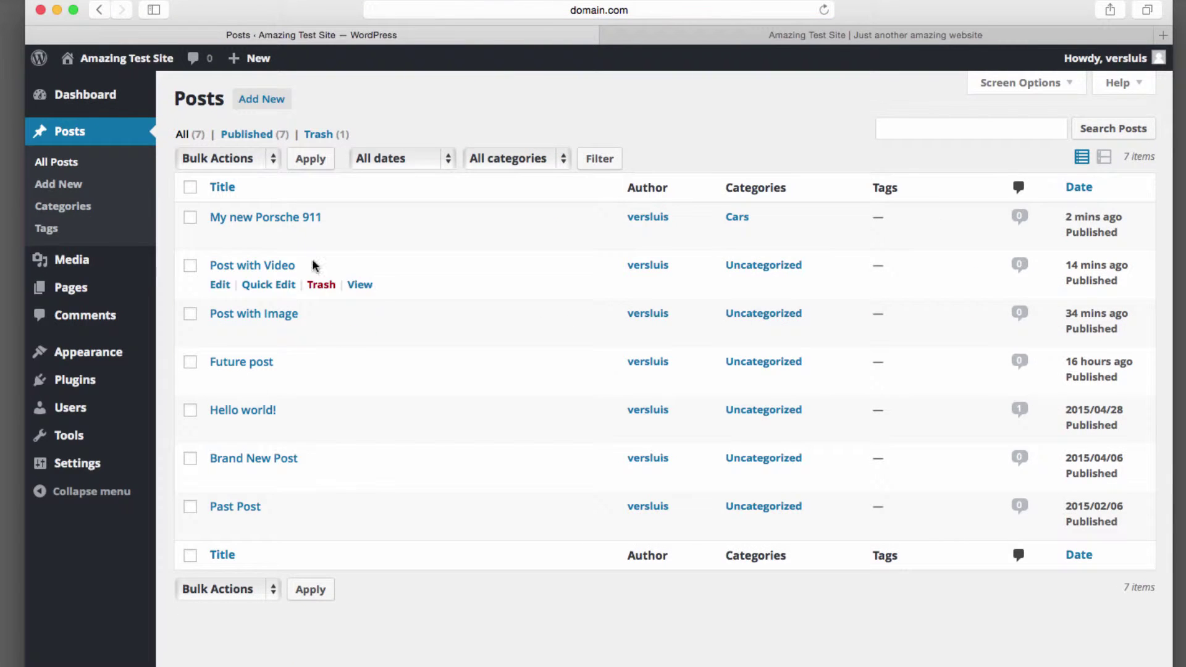
click(287, 220)
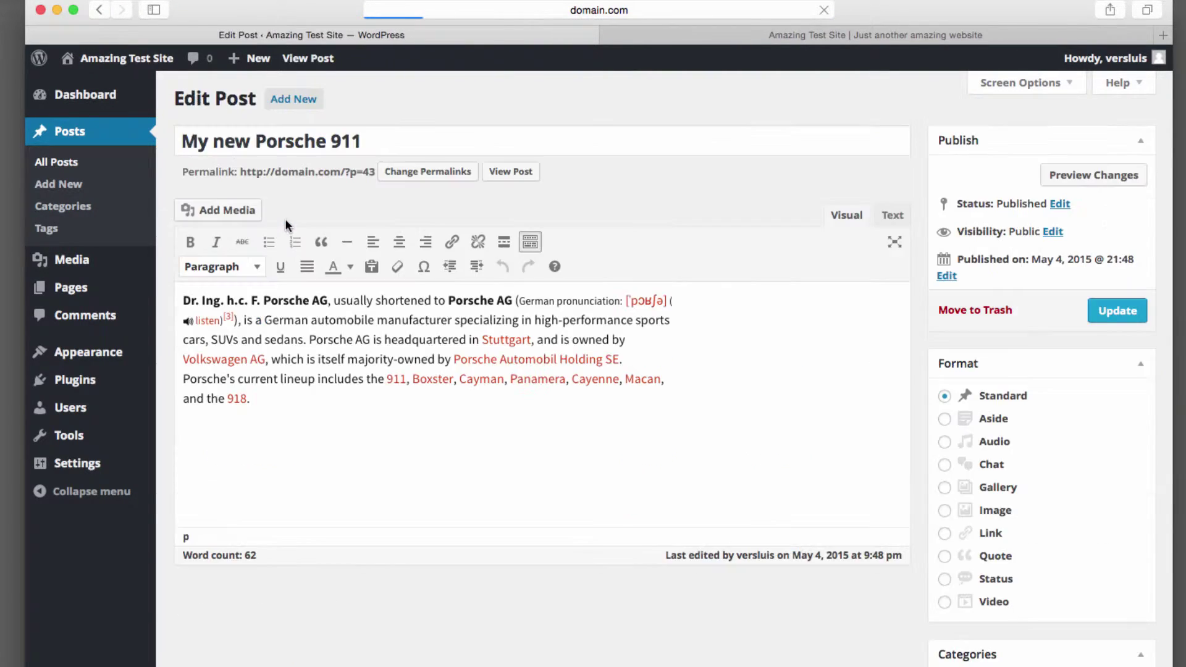
scroll(842, 485, down, 5)
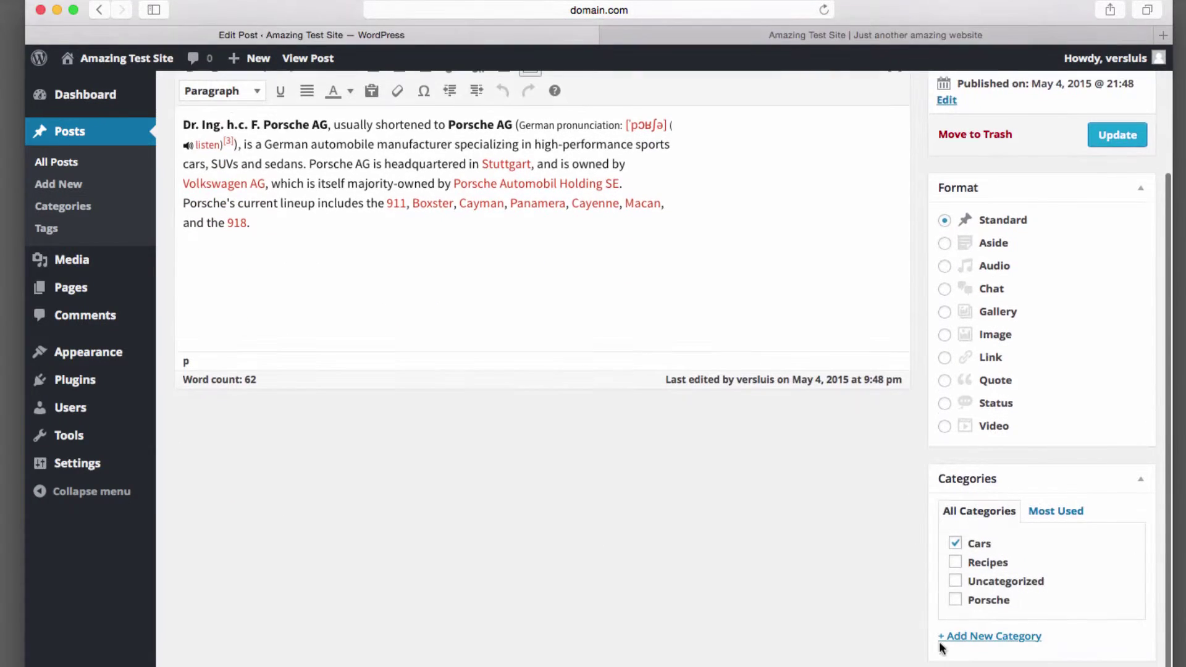
- Try assigning the post to Recipes, Uncategorized and Porsche as well, and clear those three categories again
click(956, 562)
click(956, 581)
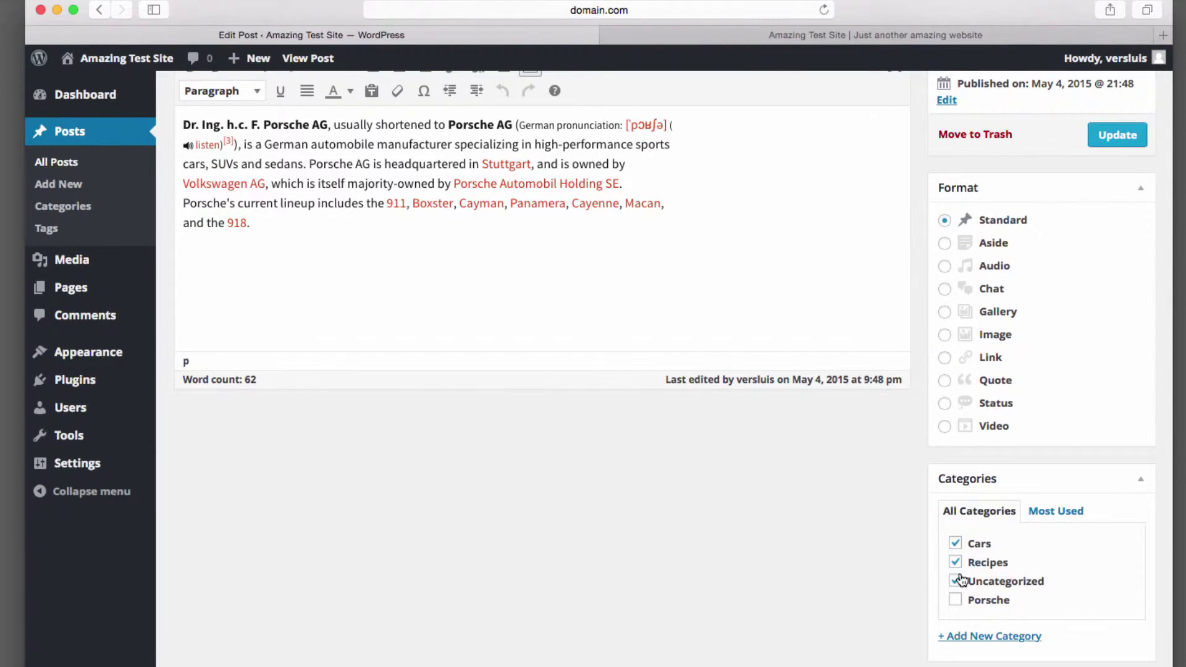
click(956, 600)
click(956, 561)
click(956, 581)
click(956, 600)
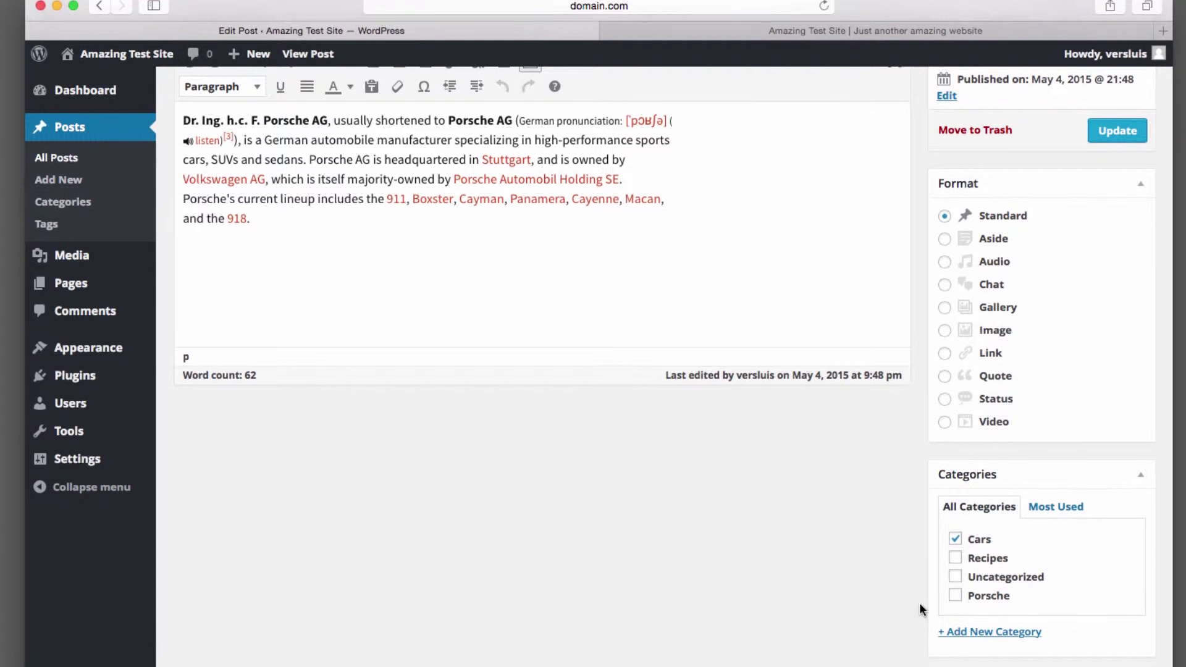
- Add the tags blue and metallic to the post "My new Porsche 911" and update the post
scroll(962, 607, down, 4)
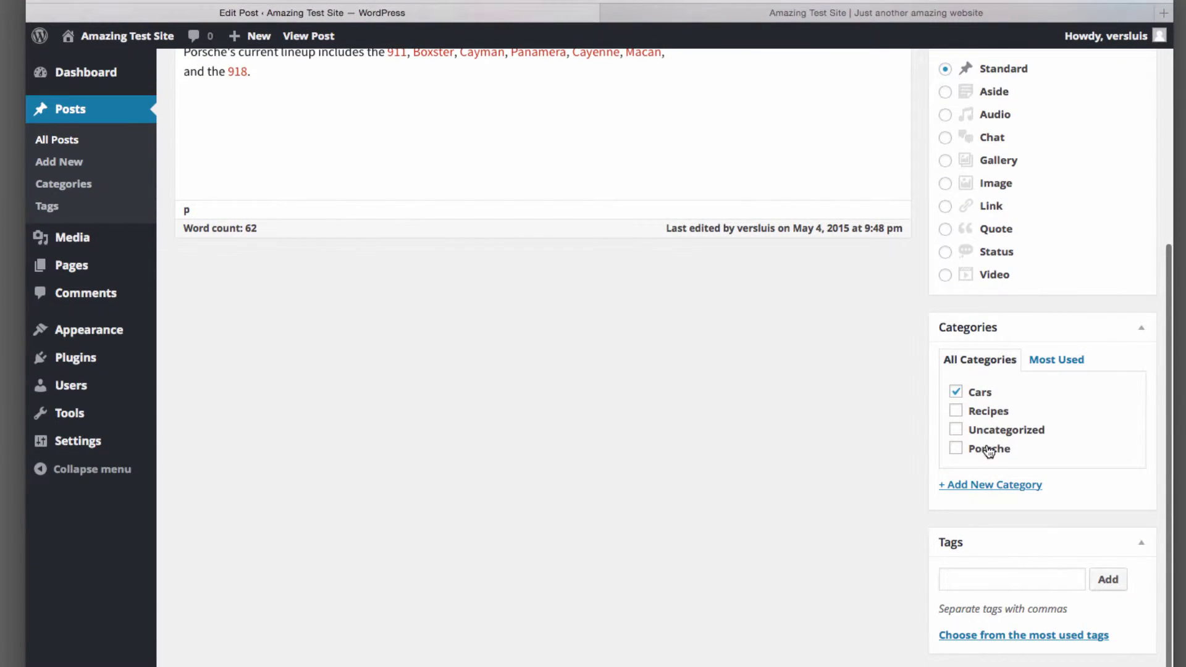
click(997, 586)
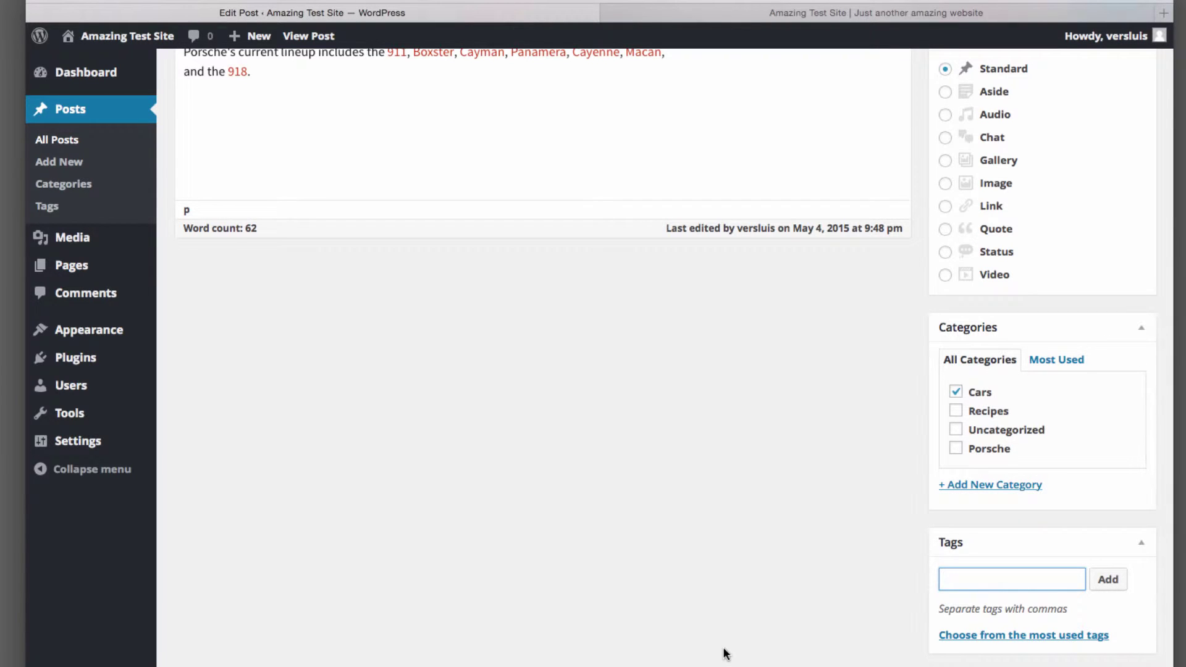
text(blue, metallic)
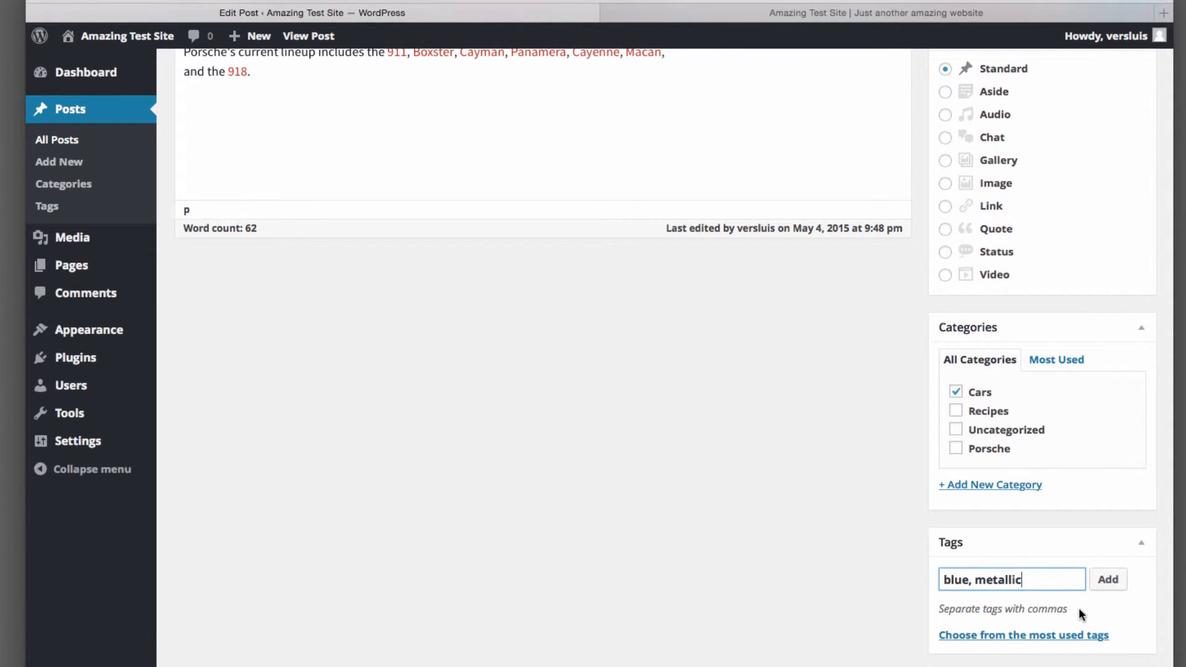
click(1107, 582)
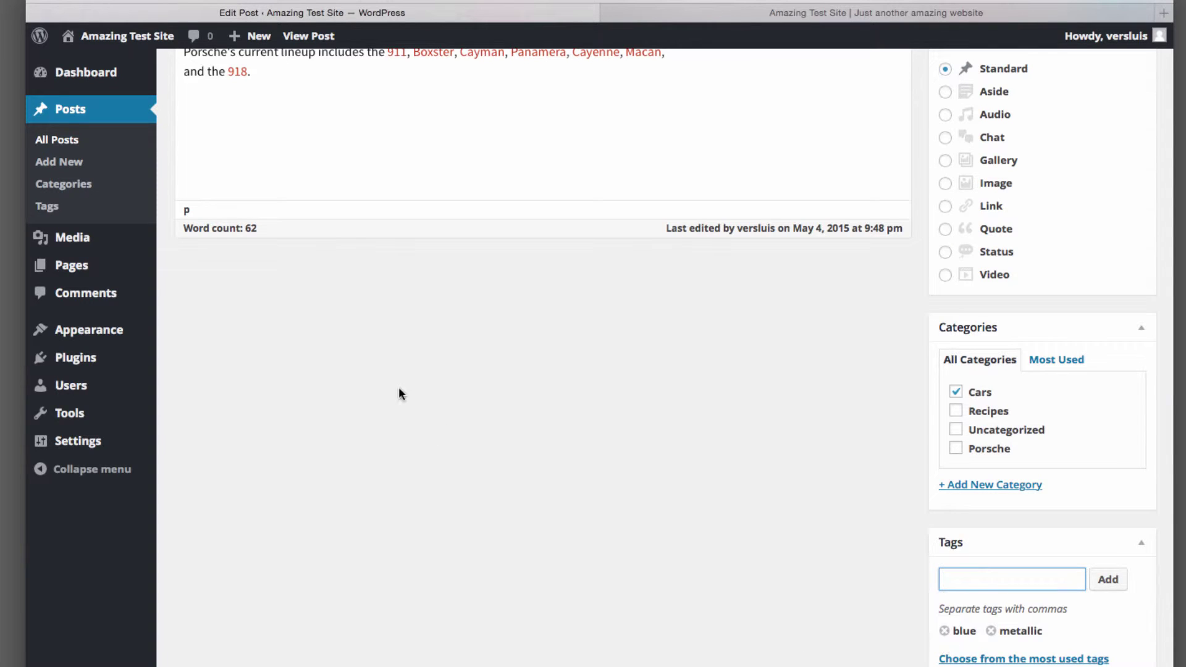
scroll(722, 473, up, 5)
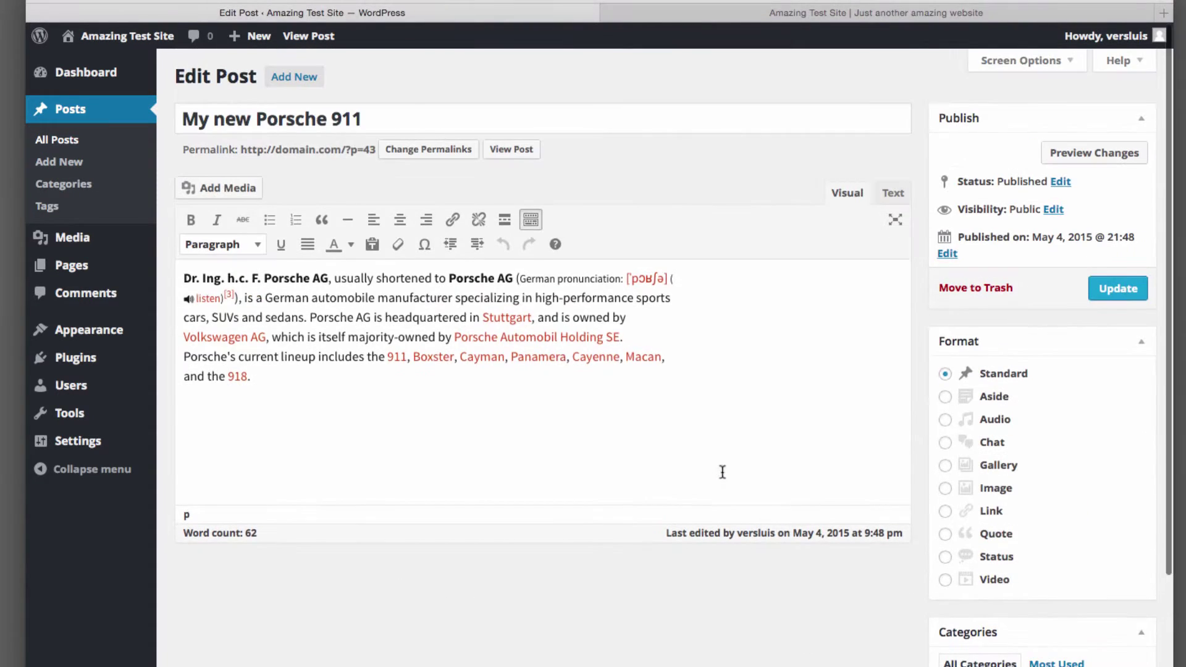
click(1115, 288)
- Check the site's tag list and look through the posts and their category labels on the public front page
click(71, 207)
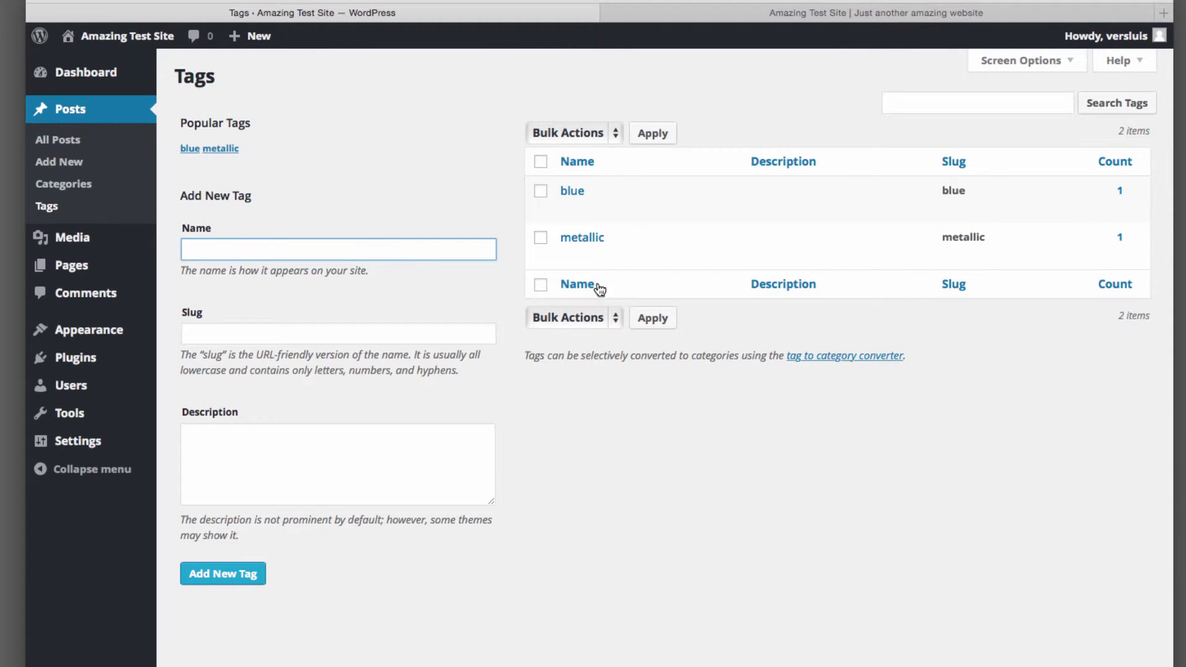
mouse_move(596, 241)
key(ctrl+Tab)
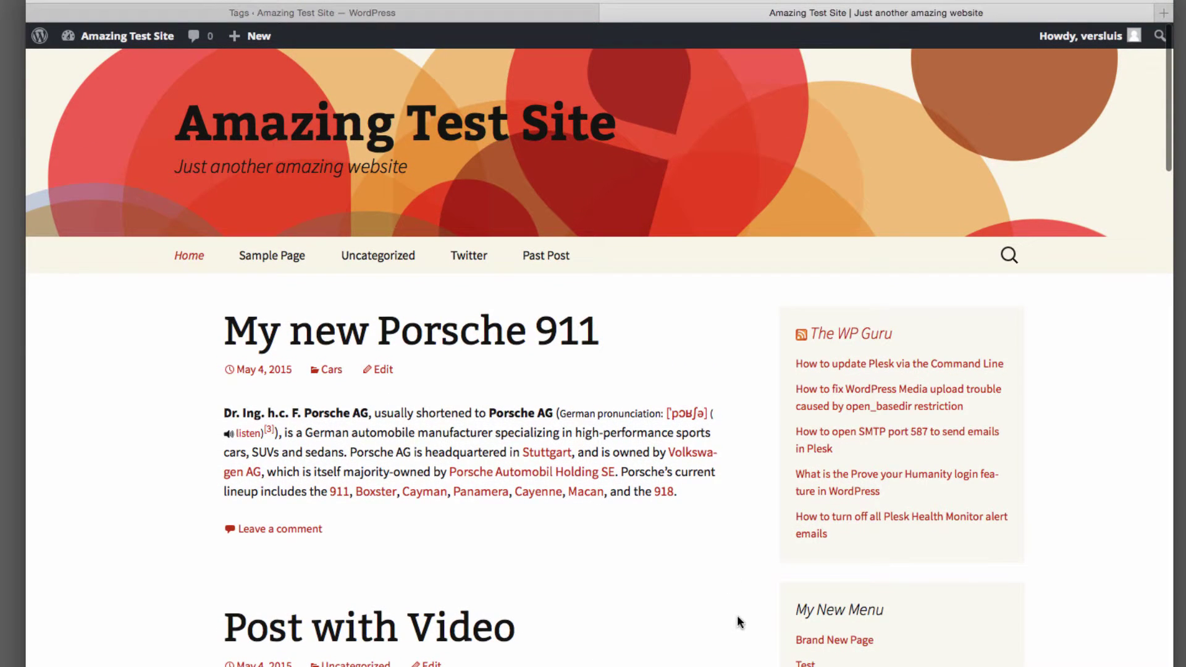
scroll(736, 615, down, 10)
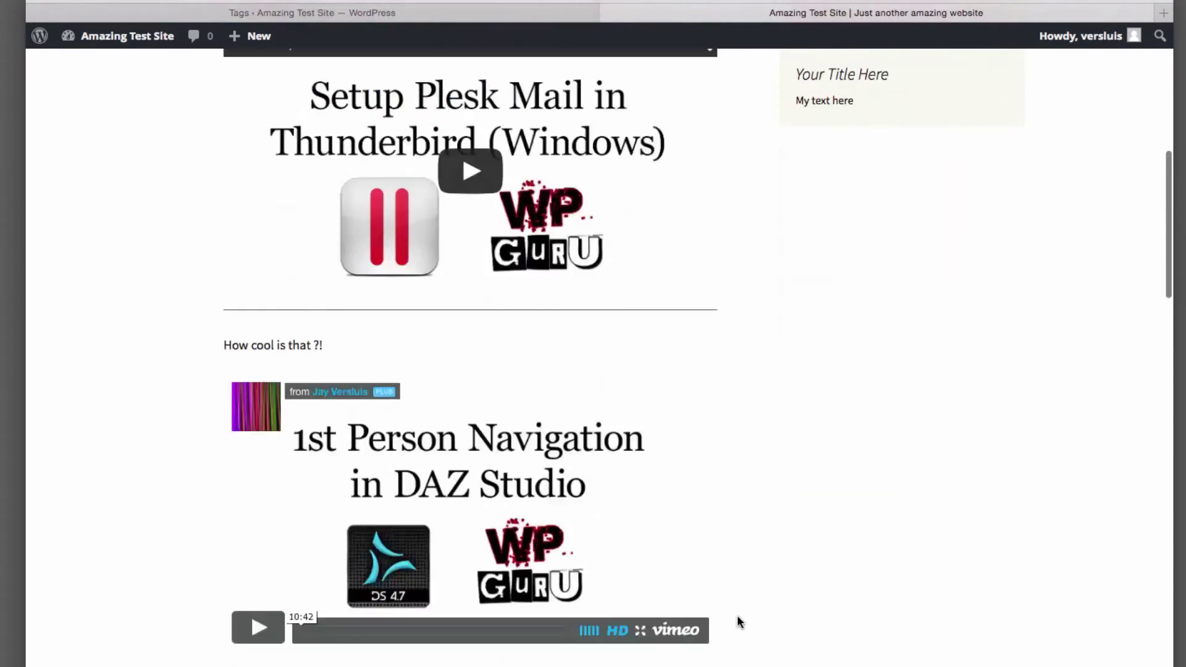
scroll(737, 614, down, 20)
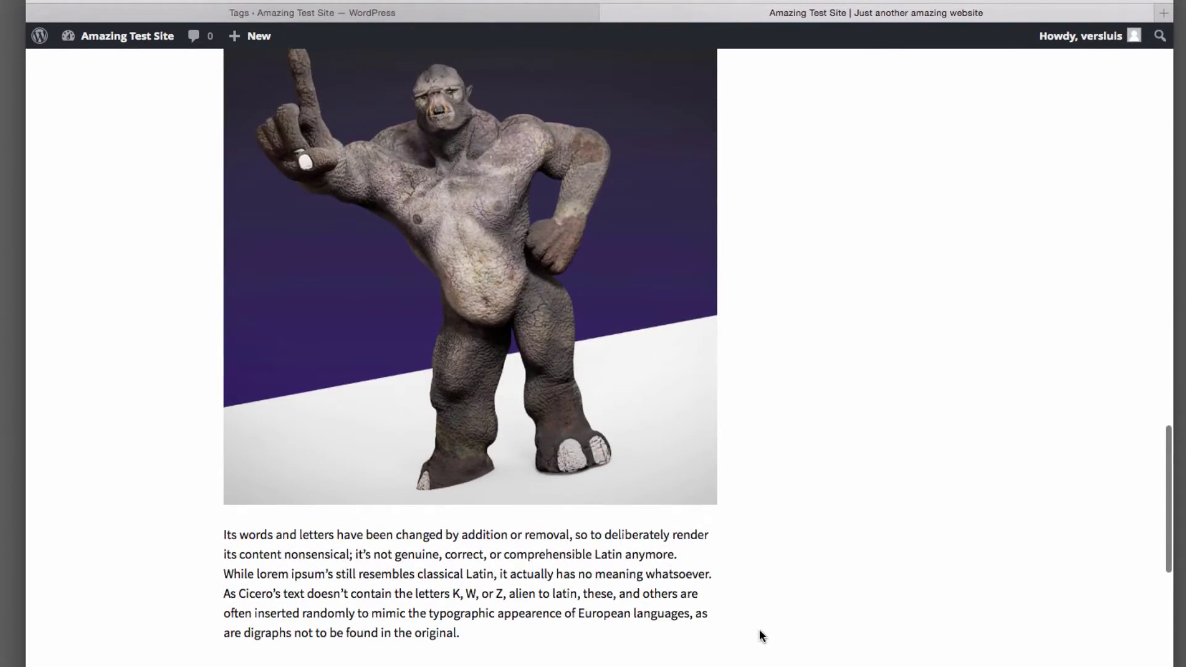
scroll(760, 631, down, 11)
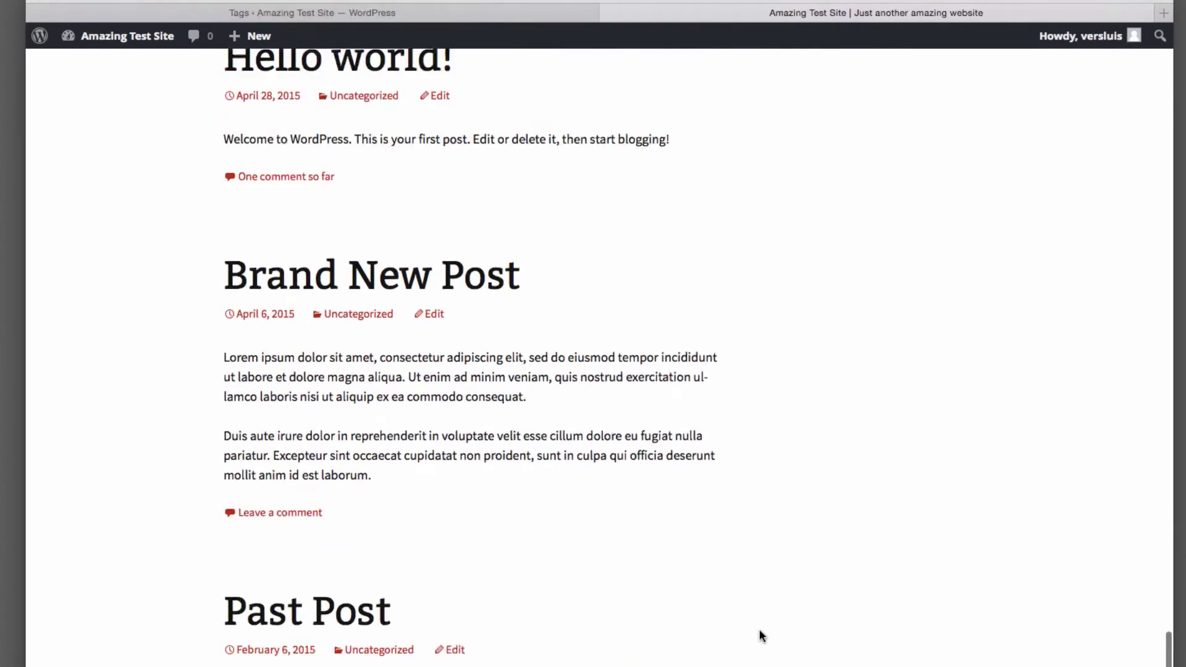
scroll(760, 631, down, 4)
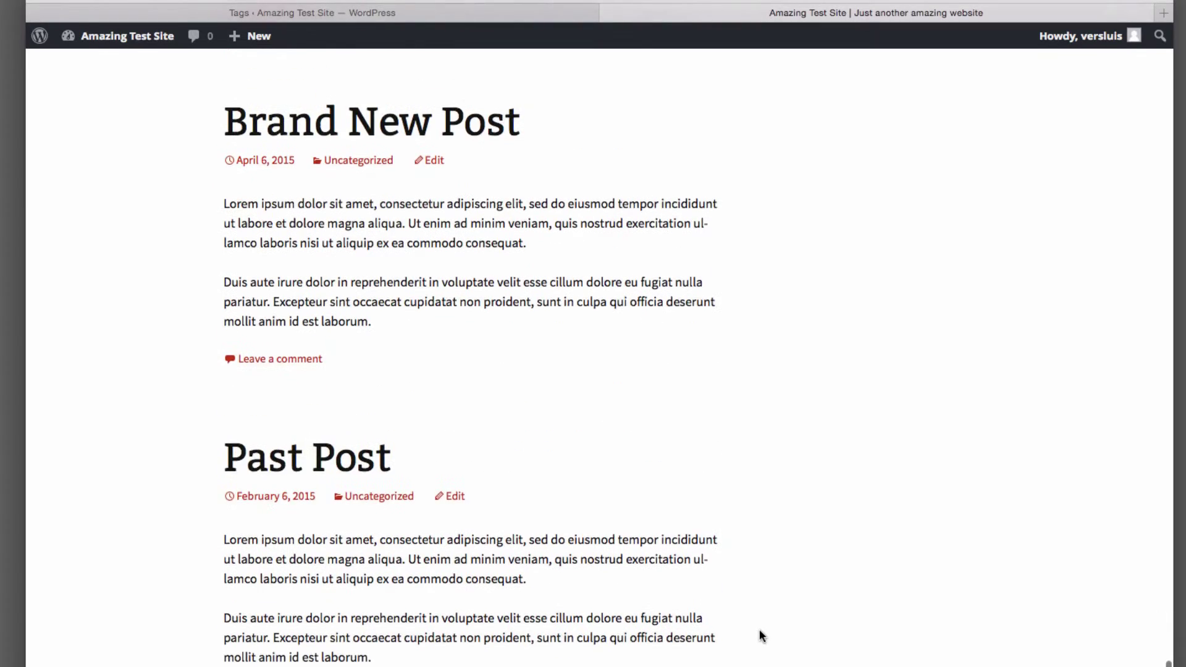
scroll(419, 325, up, 8)
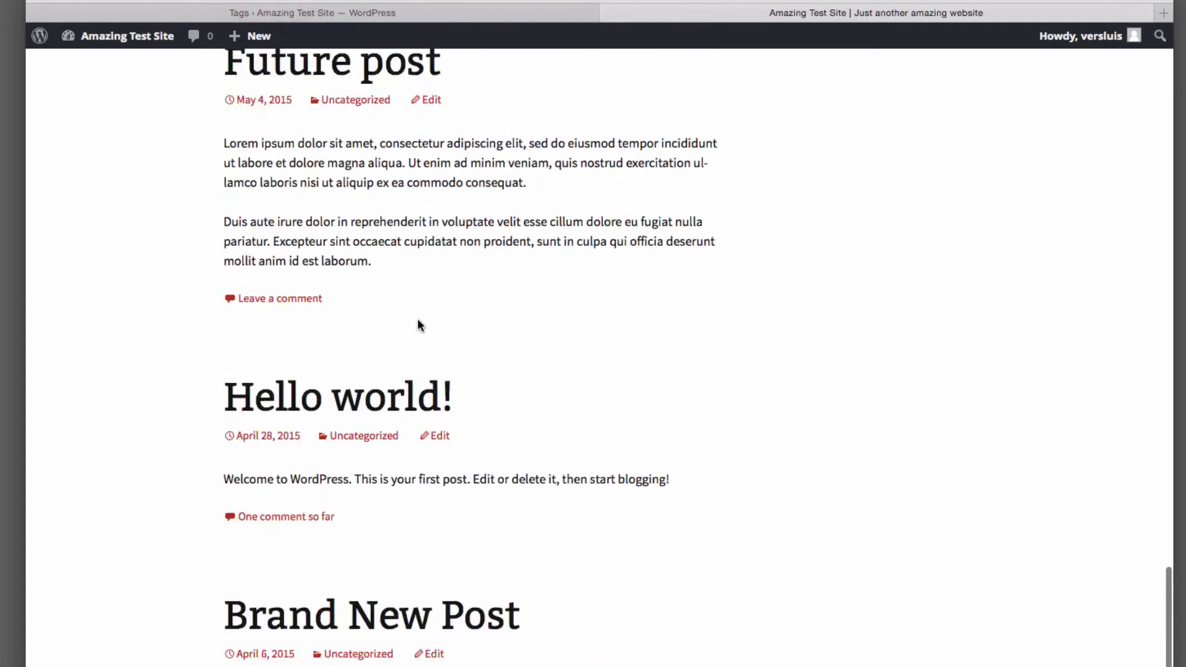
scroll(419, 324, up, 20)
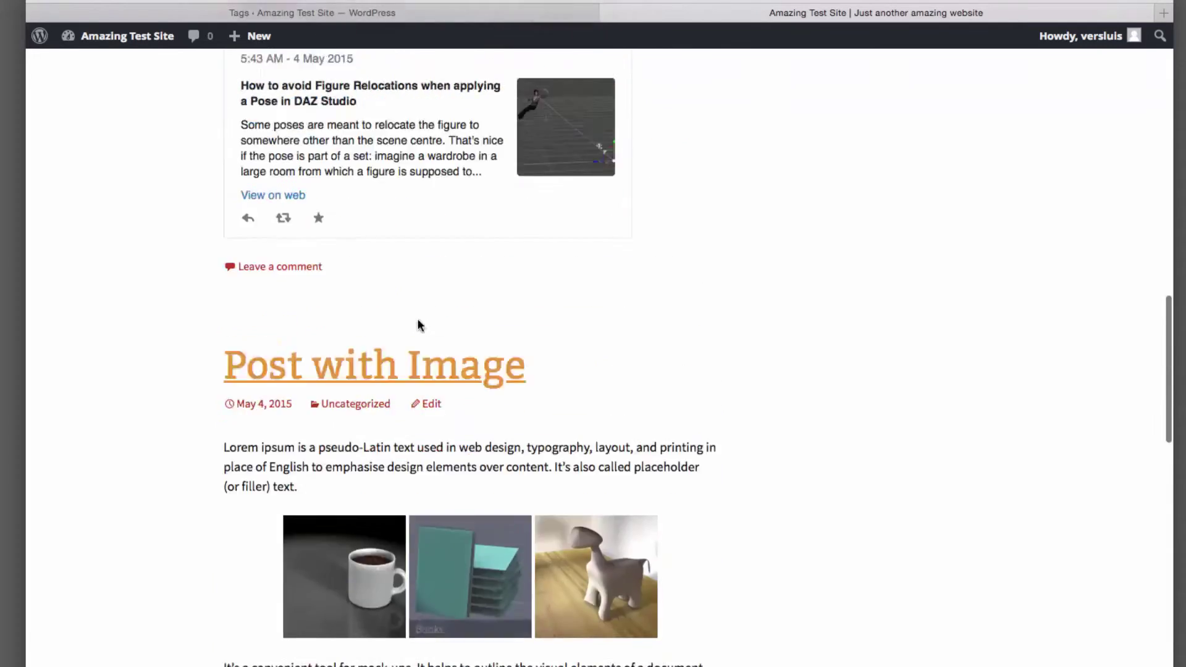
scroll(419, 325, up, 3)
scroll(643, 405, down, 3)
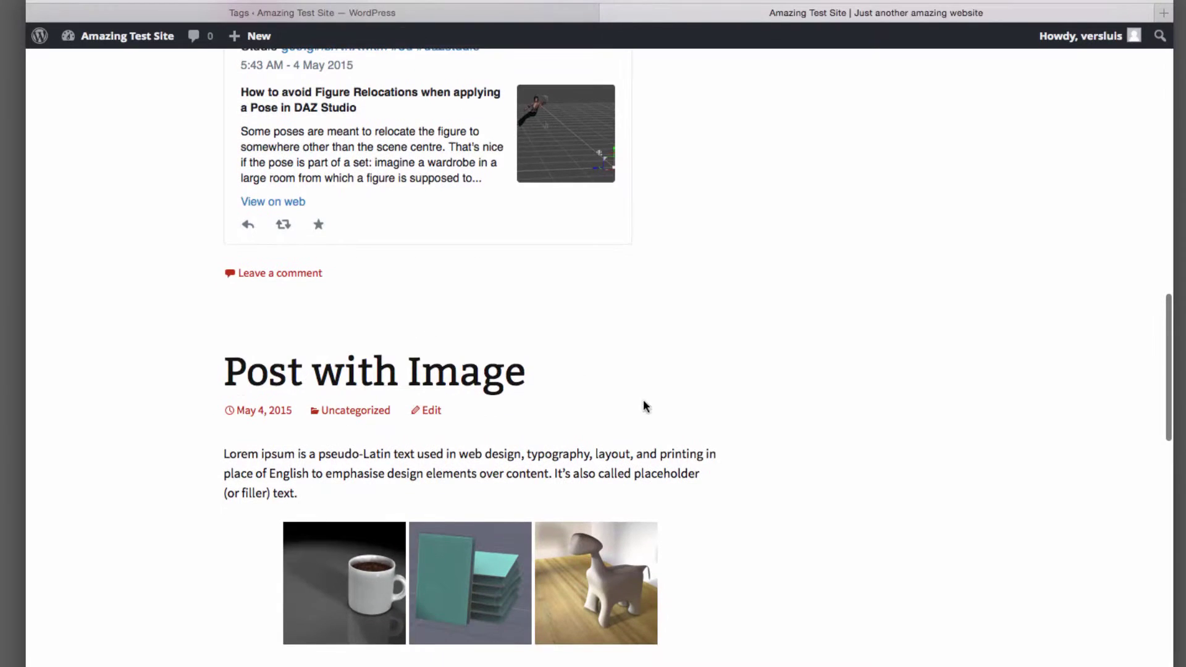
- Open the Uncategorized archive from "Post with Image" and look through the posts it contains
click(357, 411)
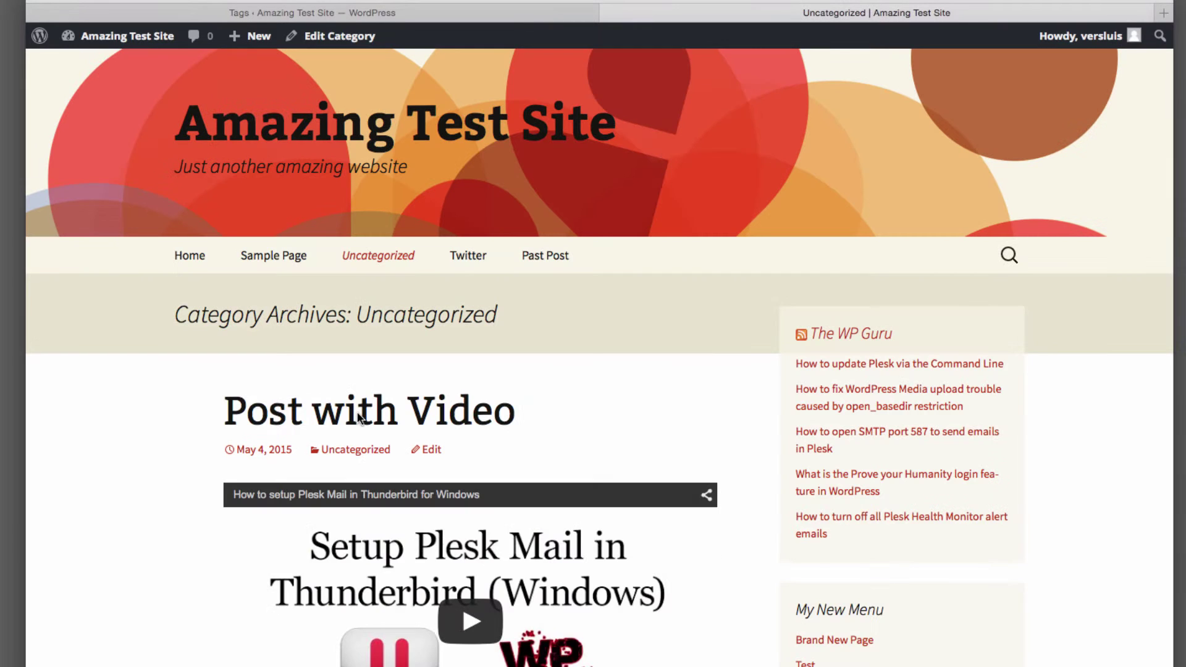
scroll(139, 584, down, 15)
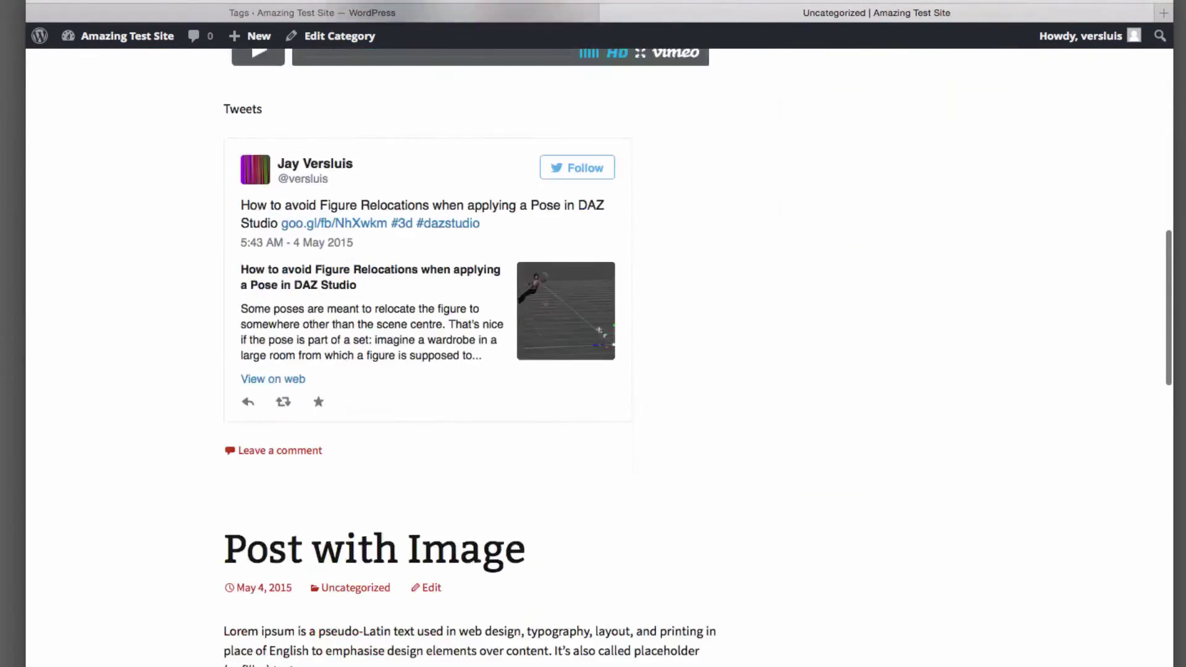
scroll(470, 359, down, 20)
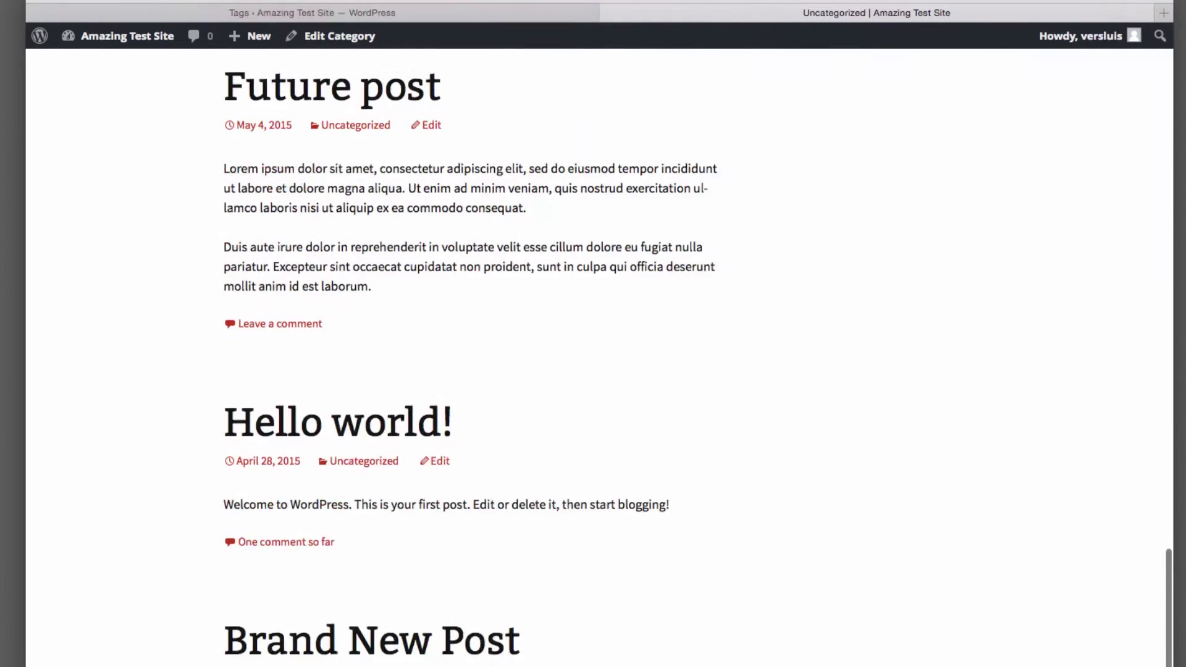
scroll(469, 359, down, 10)
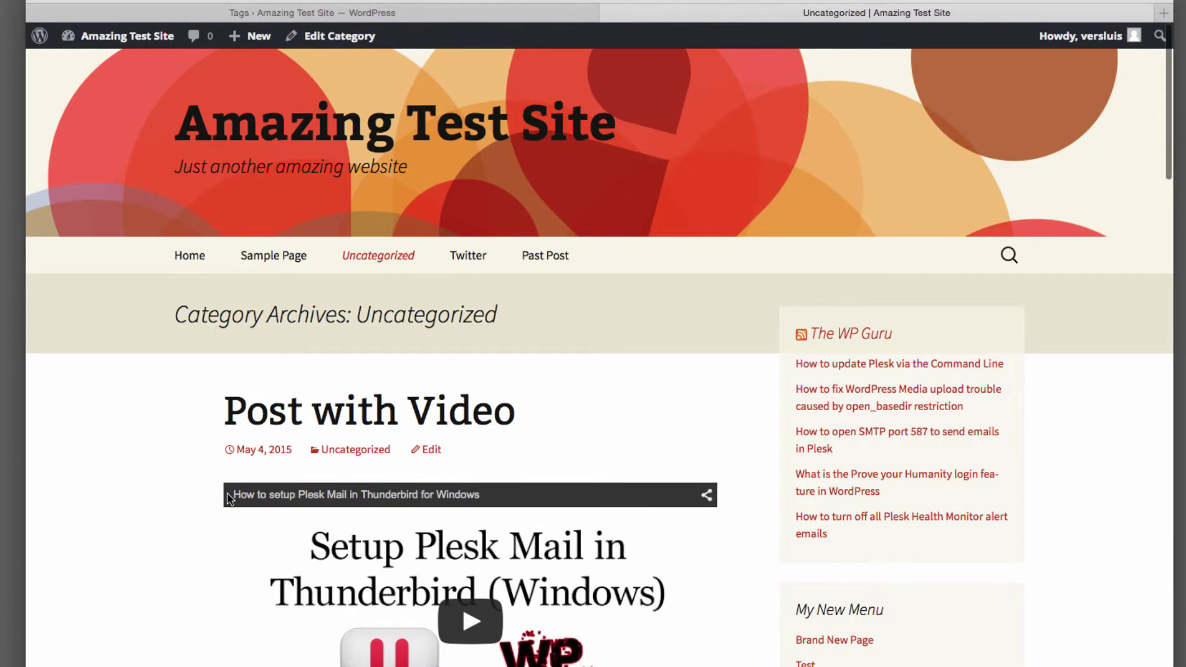
- Return to the site's front page and view the Cars category archive from the "My new Porsche 911" post
click(192, 265)
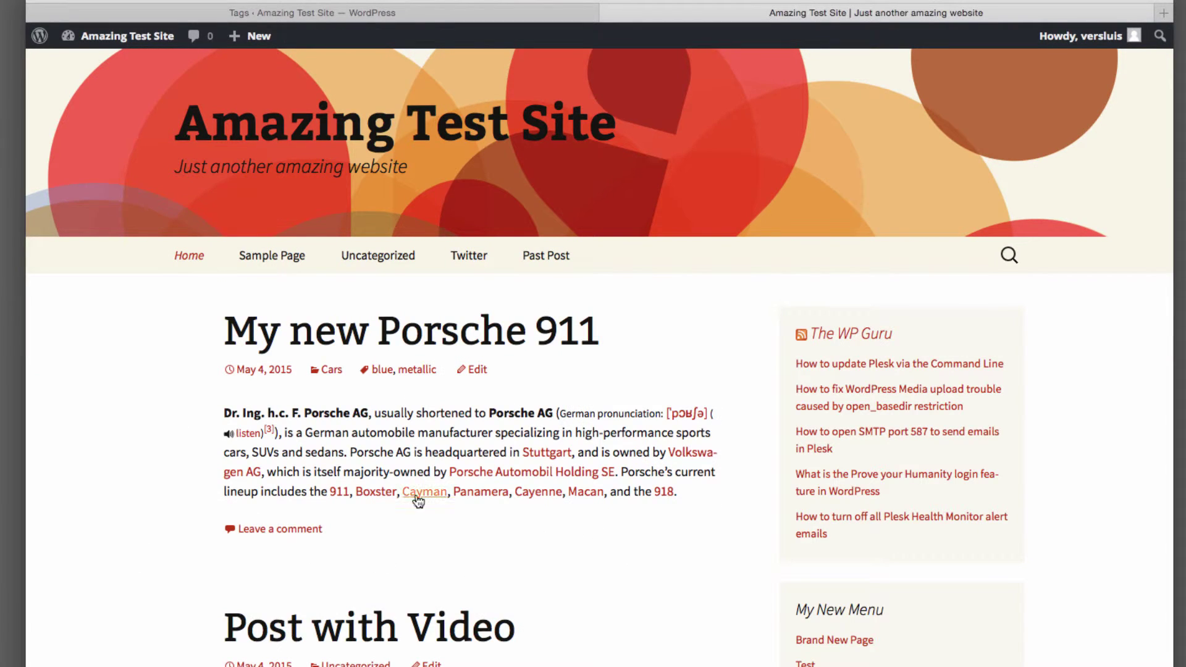
click(331, 370)
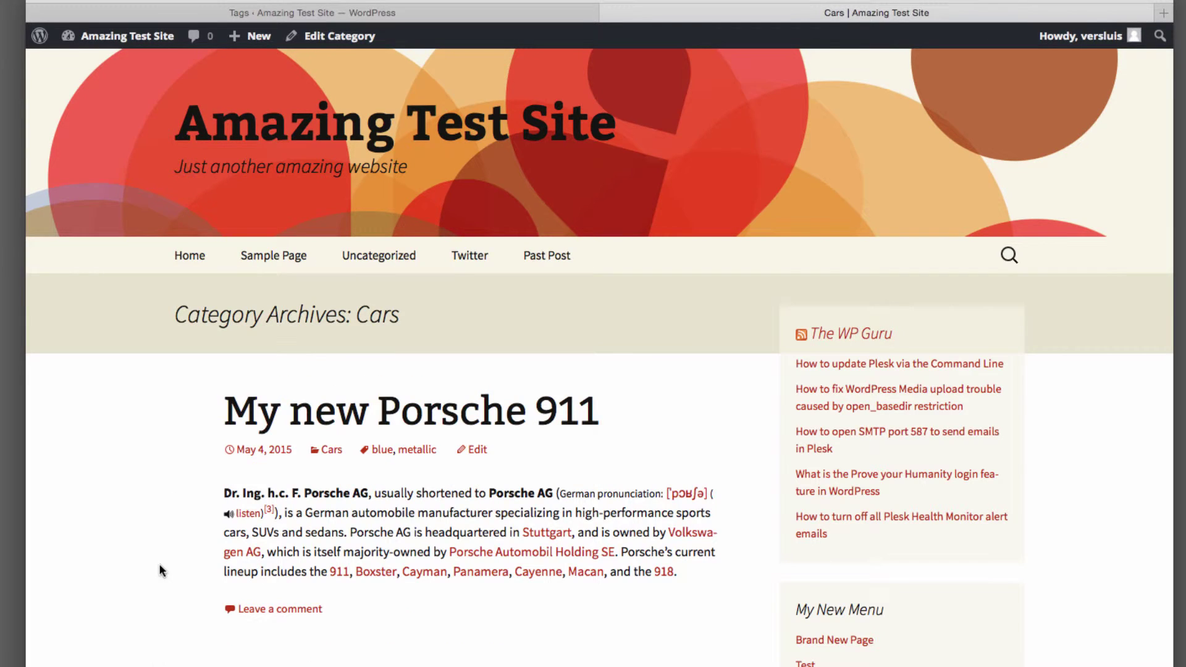
scroll(154, 657, down, 2)
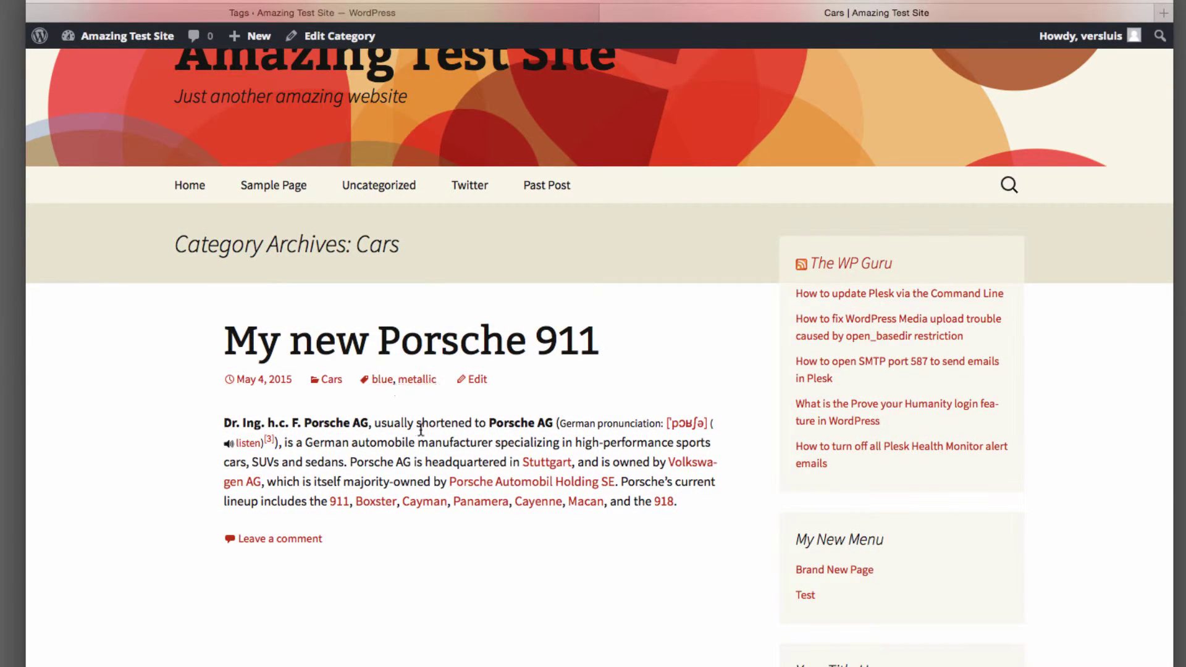
scroll(465, 587, up, 2)
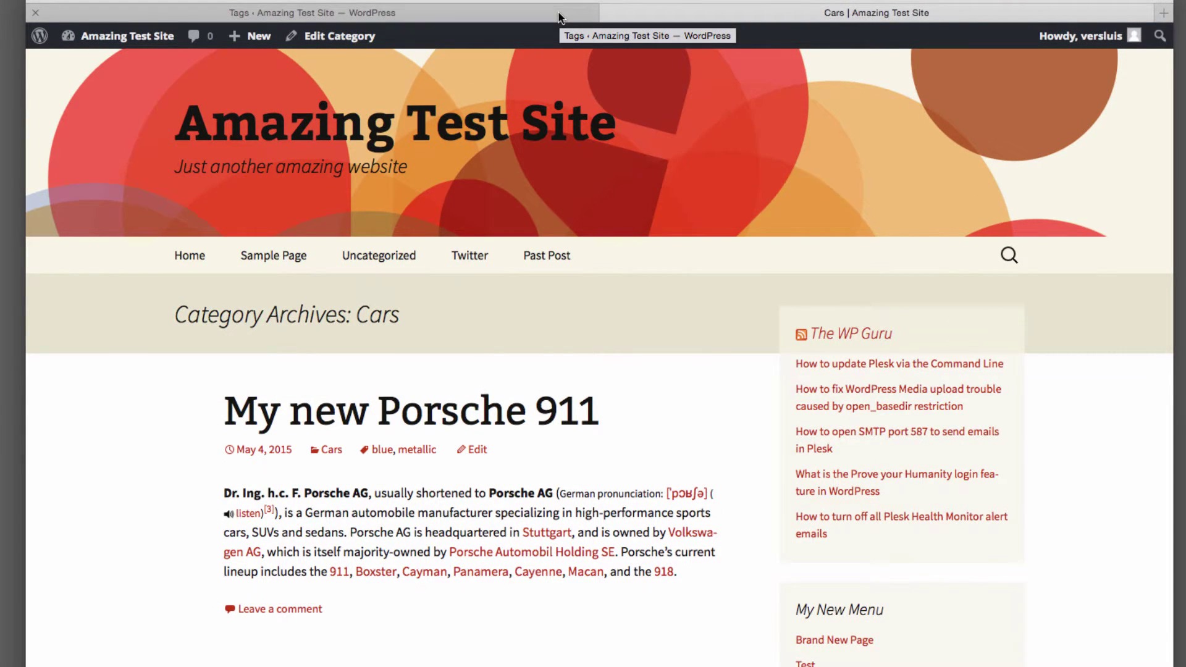
- Go back to the admin area's list of posts, quick edit "My new Porsche 911" and clear its tags
click(561, 15)
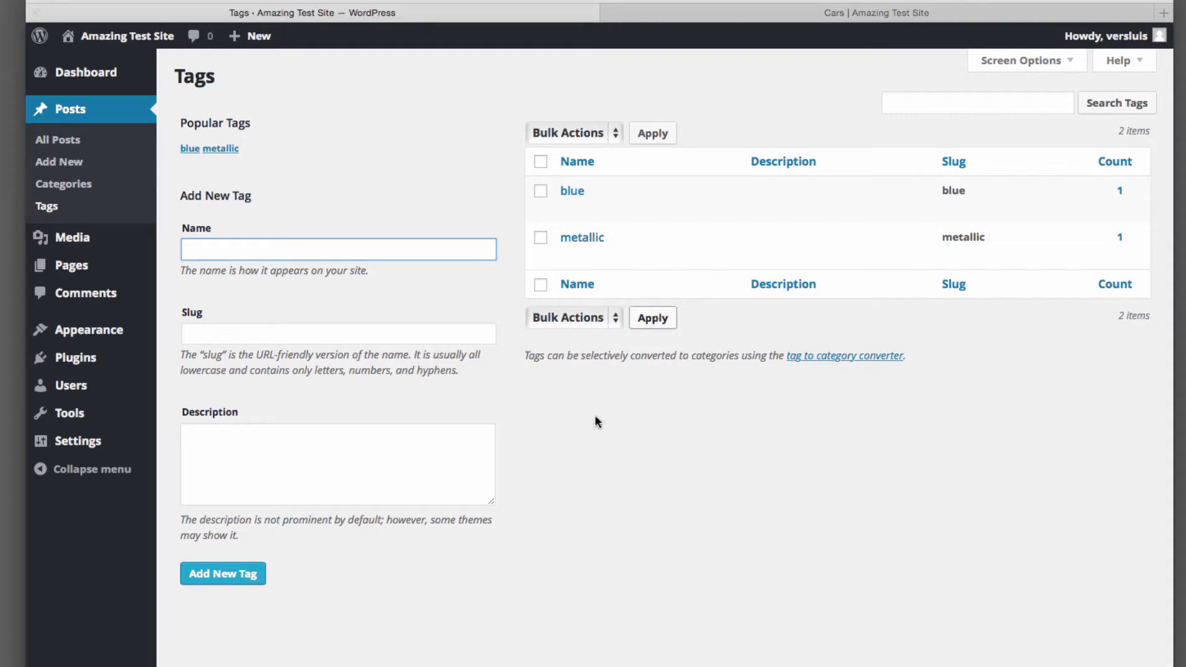
click(76, 144)
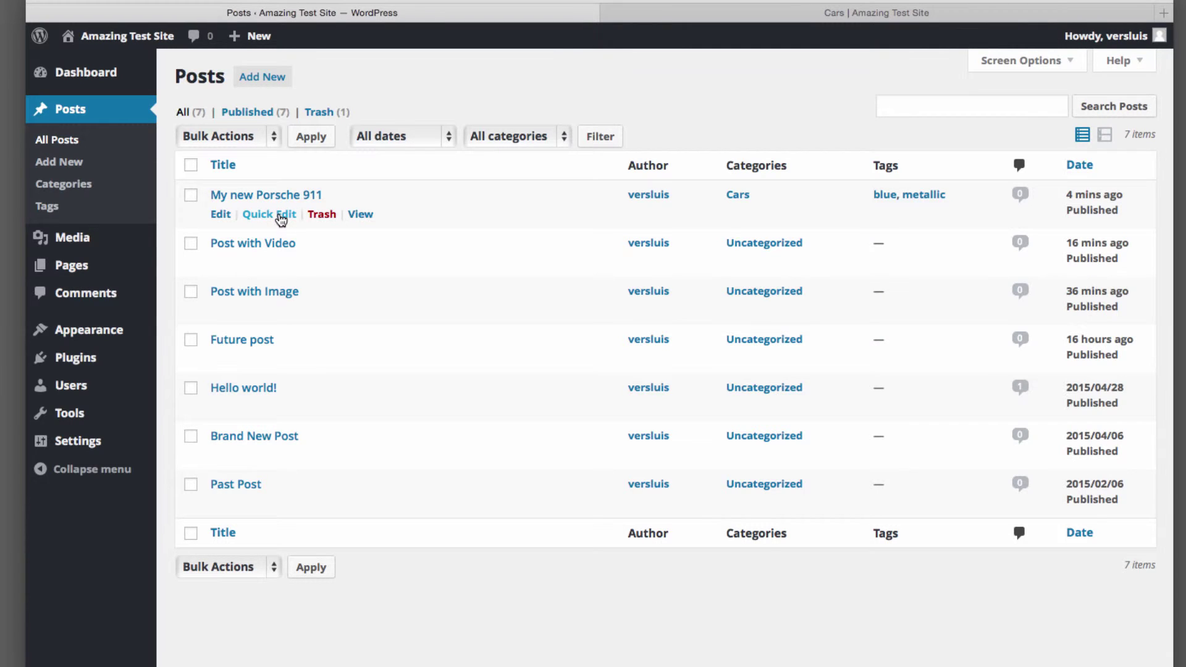
click(281, 215)
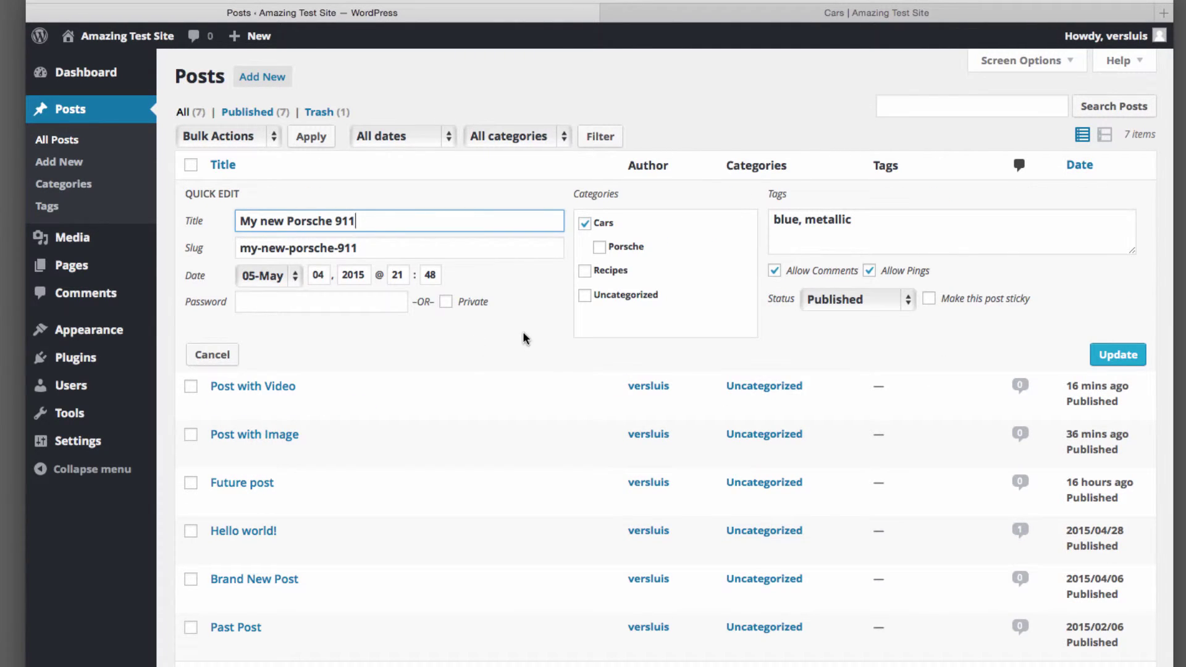
double_click(830, 220)
key(BackSpace)
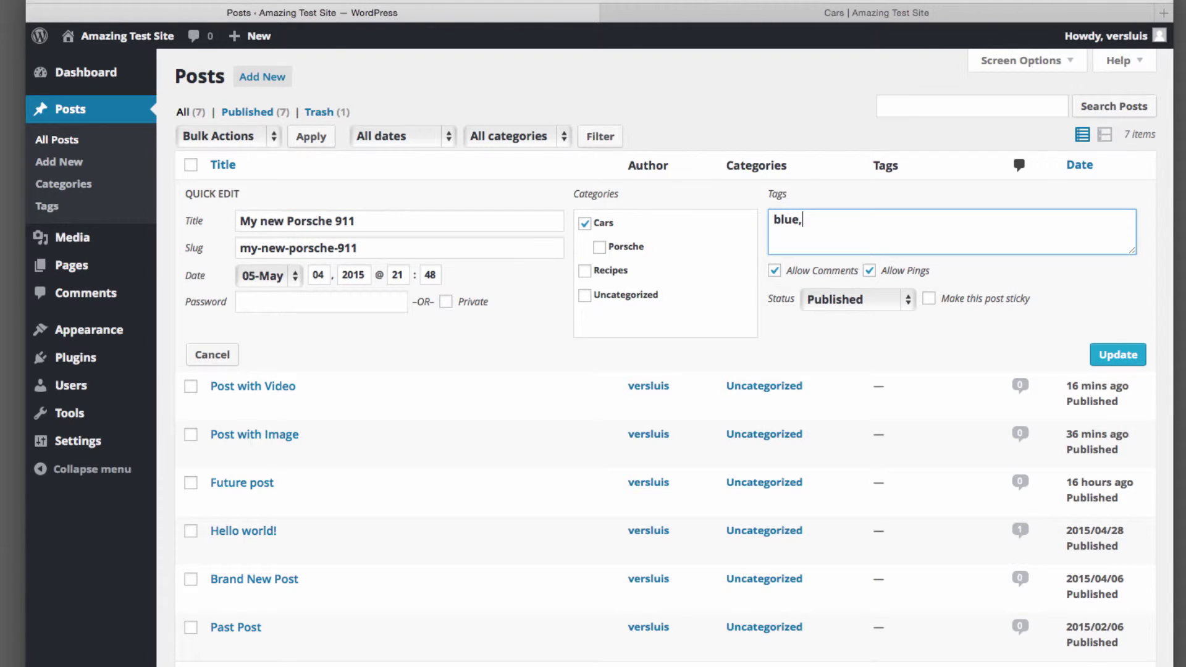
key(BackSpace)
key(BackSpace)
key(BackSpace)
key(BackSpace)
key(BackSpace)
- Re-enter the post's tags by picking the suggested tag blue and starting the second tag with "met"
text(bl)
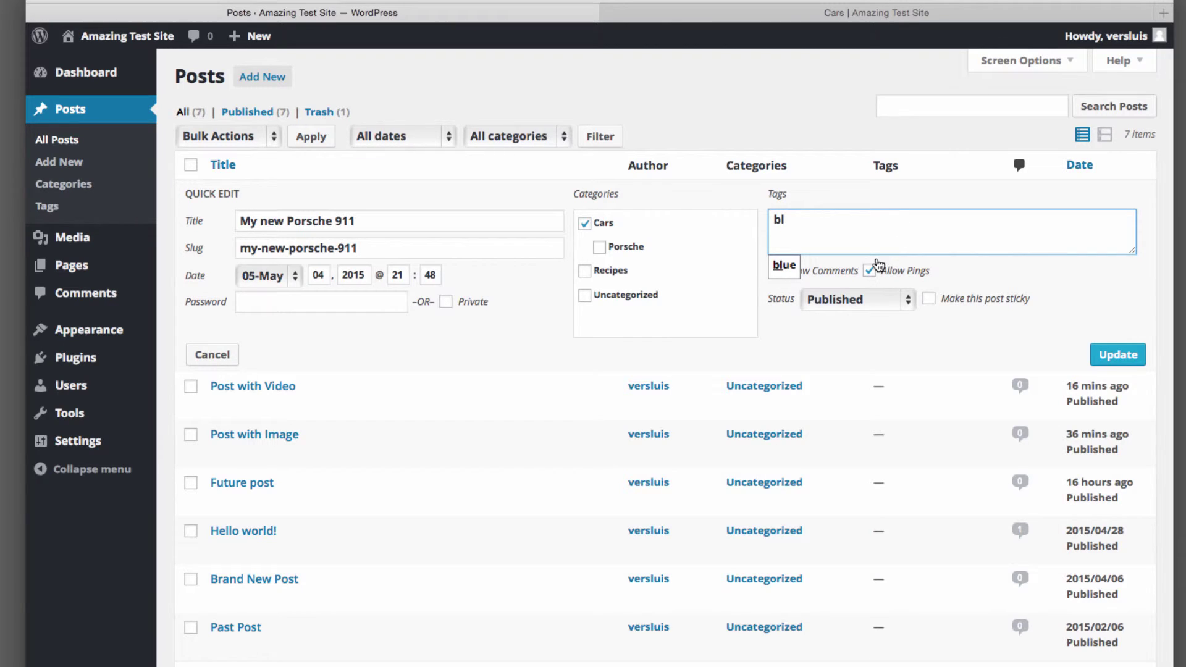
click(792, 273)
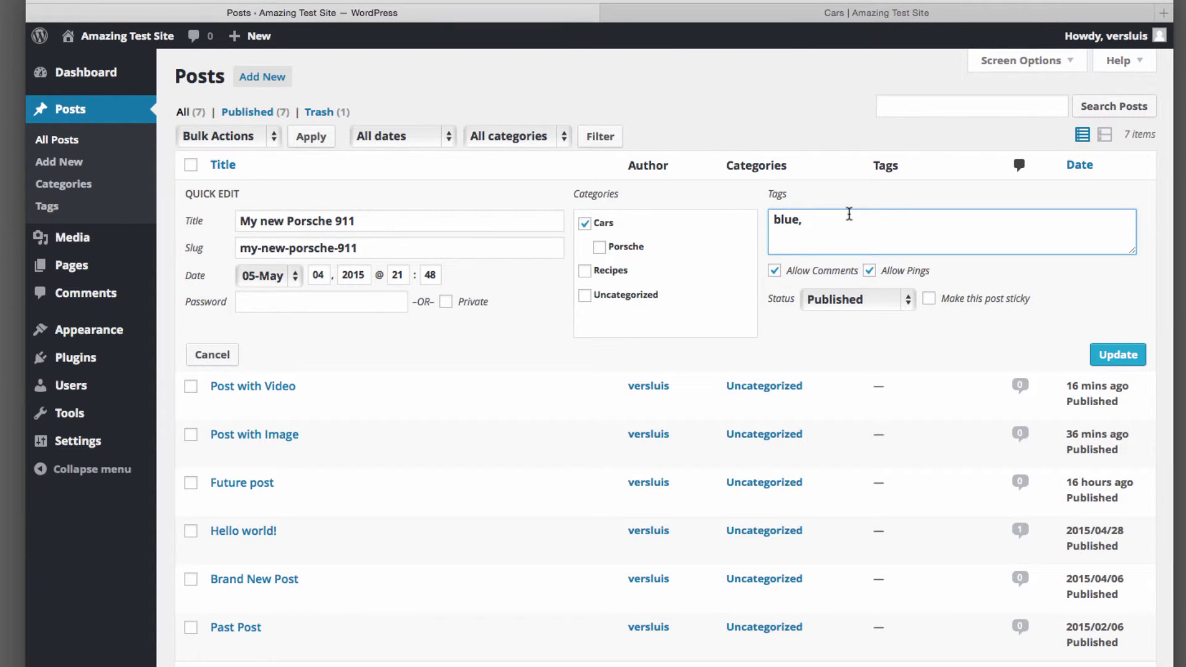
text(met)
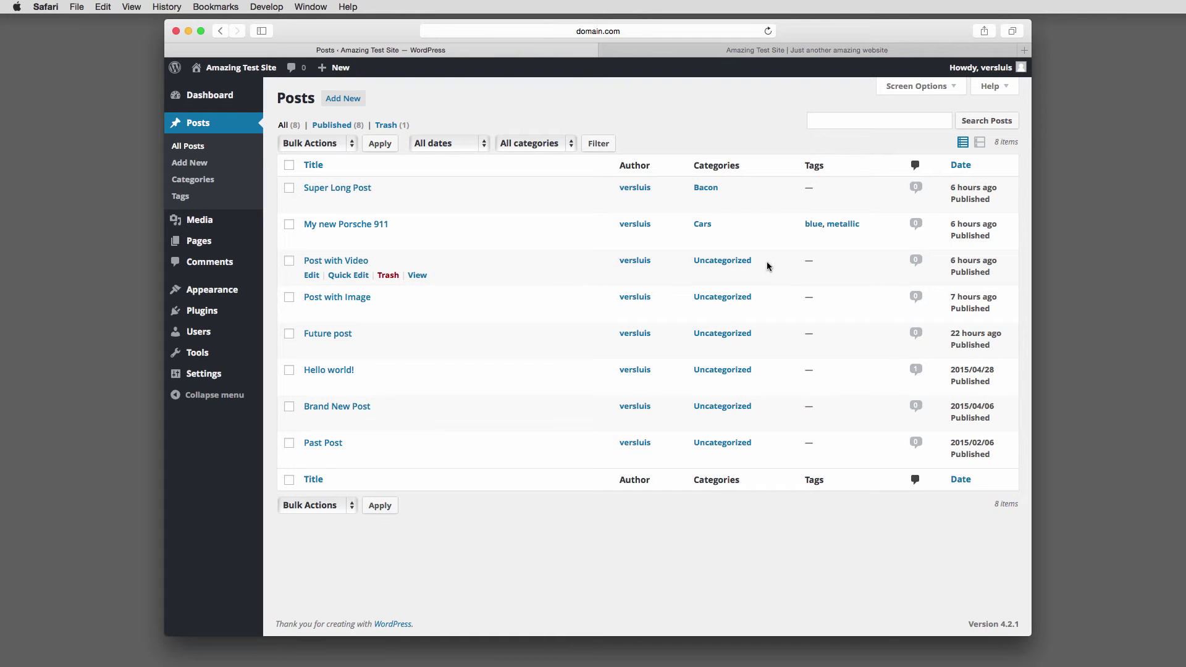
- Set the default post category to Bacon in the site's writing settings and save the change
mouse_move(224, 378)
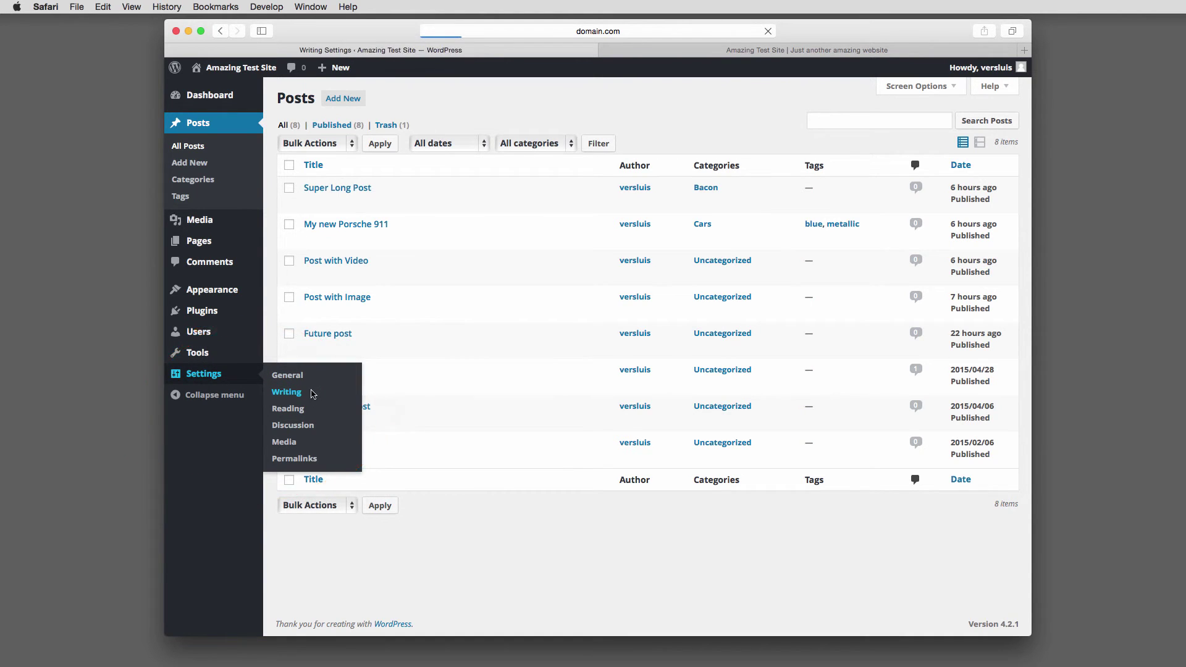
click(287, 393)
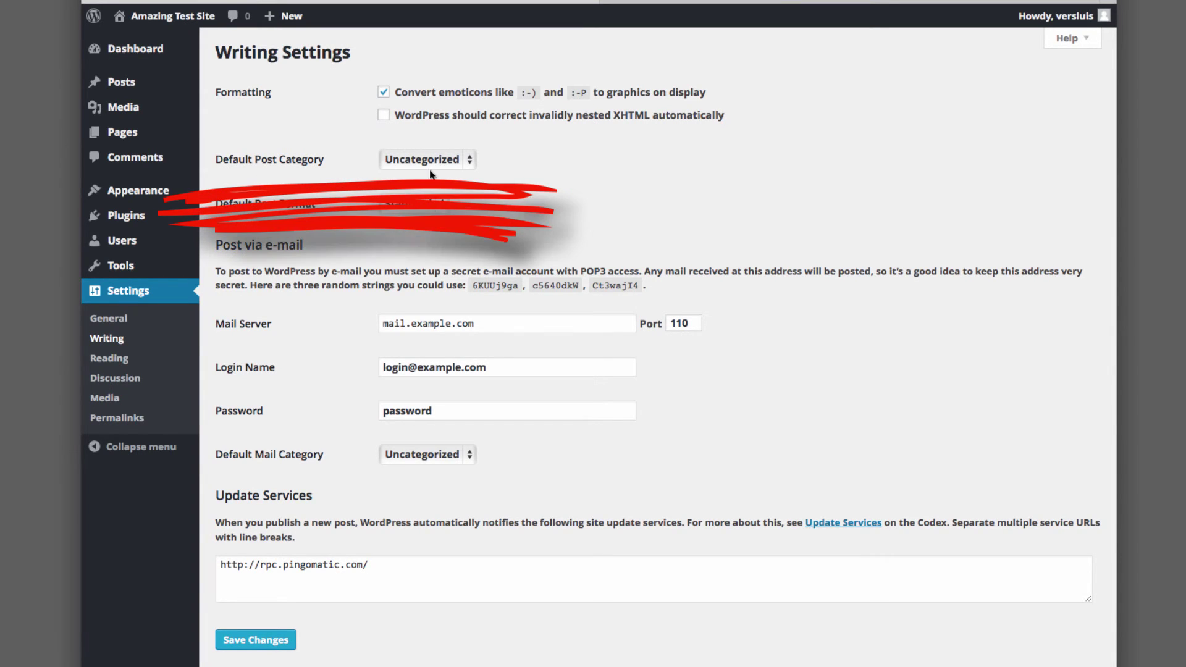
click(471, 159)
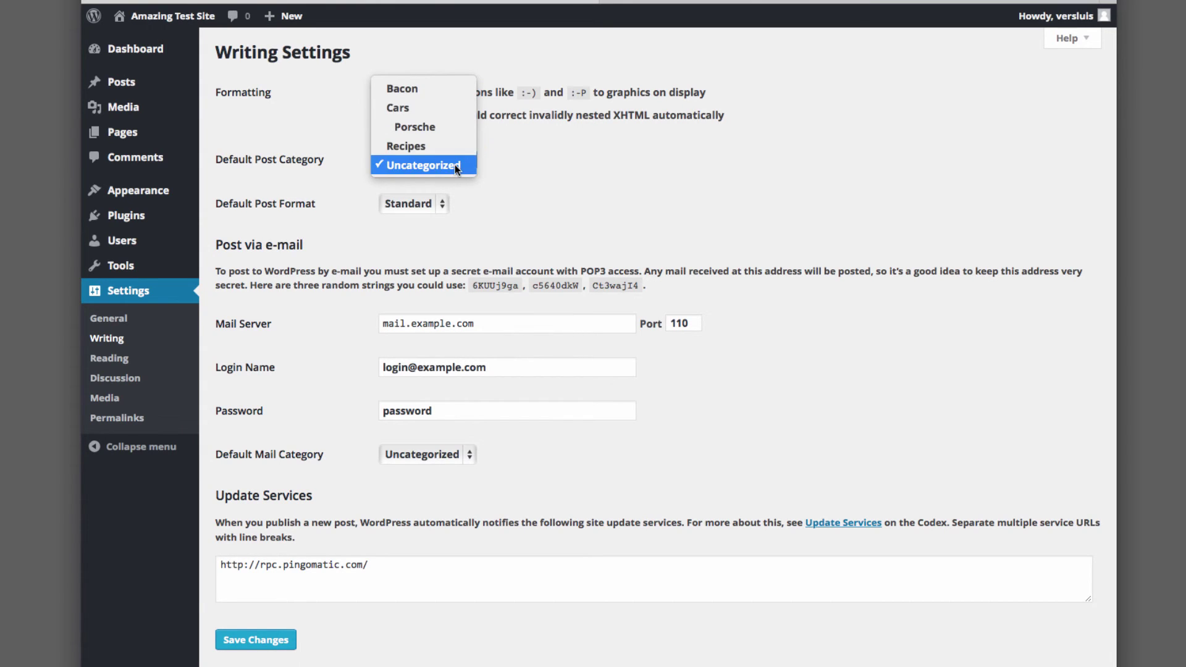
click(457, 88)
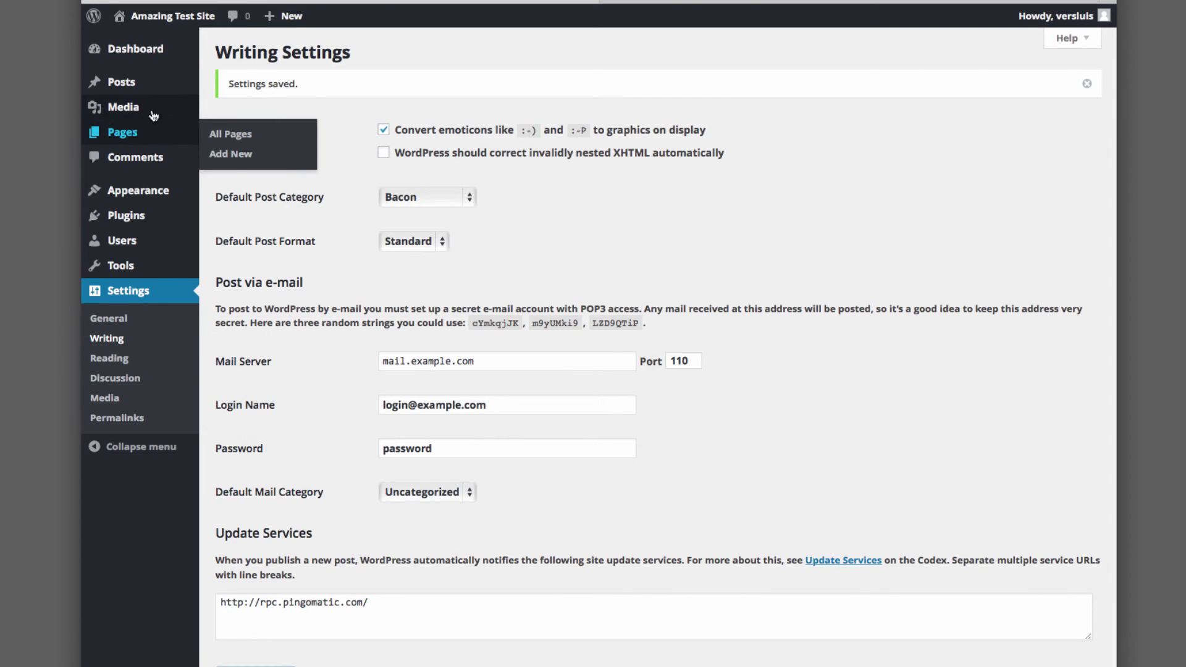
- Open the list of post categories and compare the actions offered for Bacon and Uncategorized
mouse_move(171, 87)
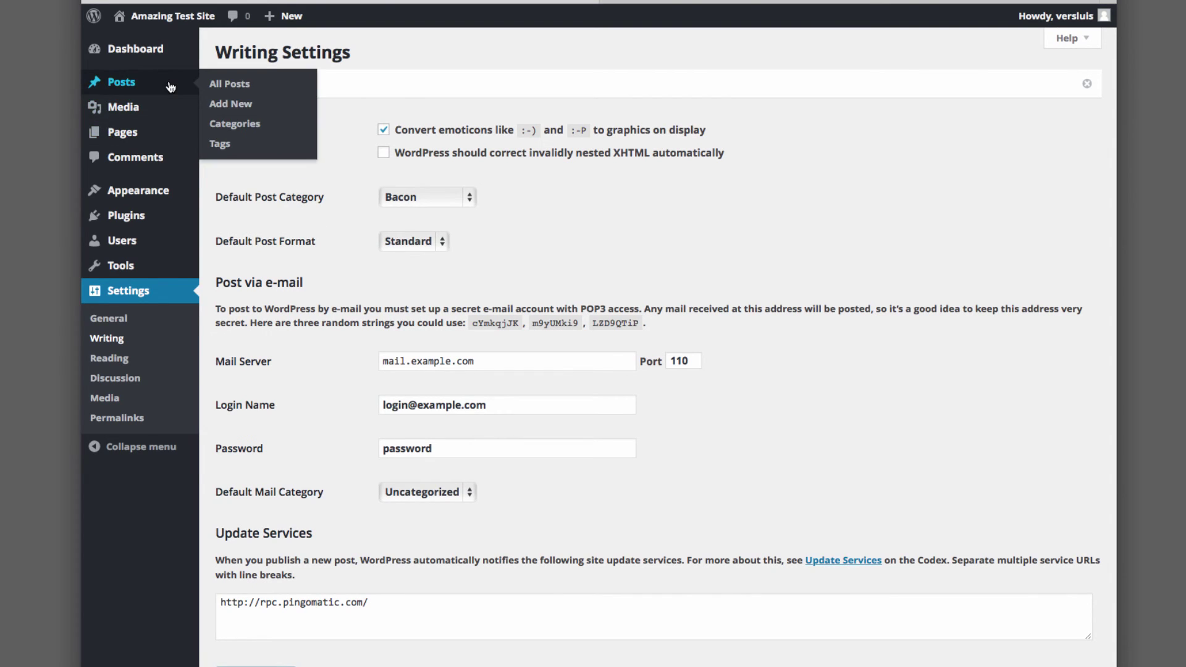
click(255, 124)
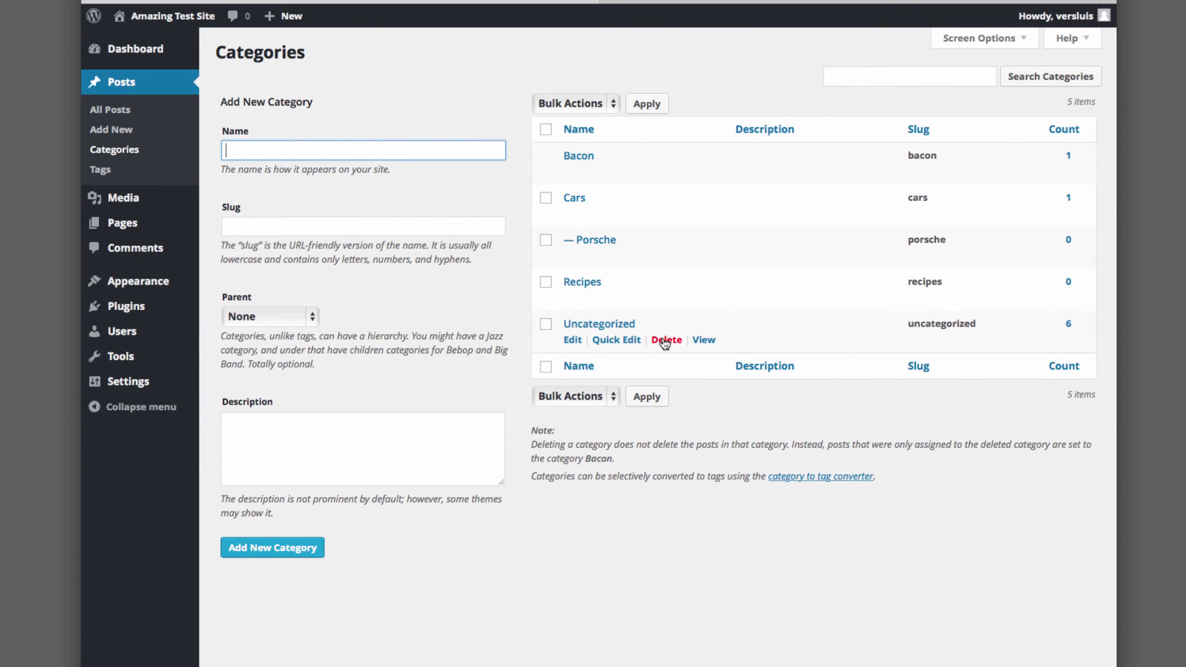
mouse_move(635, 175)
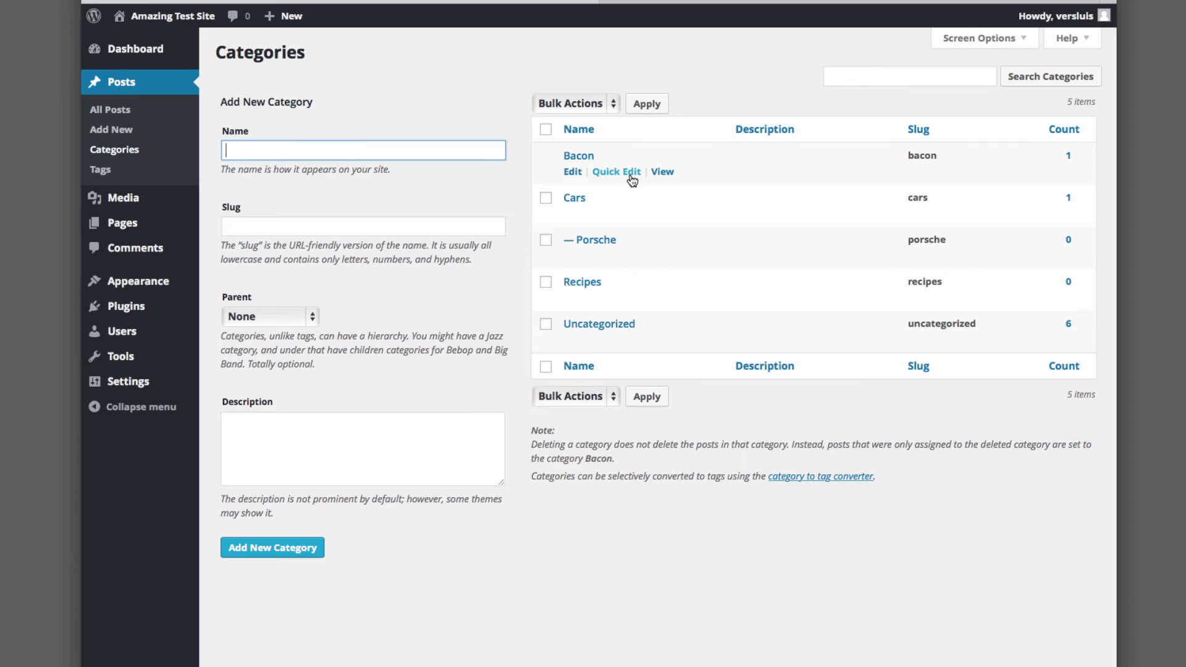
mouse_move(630, 346)
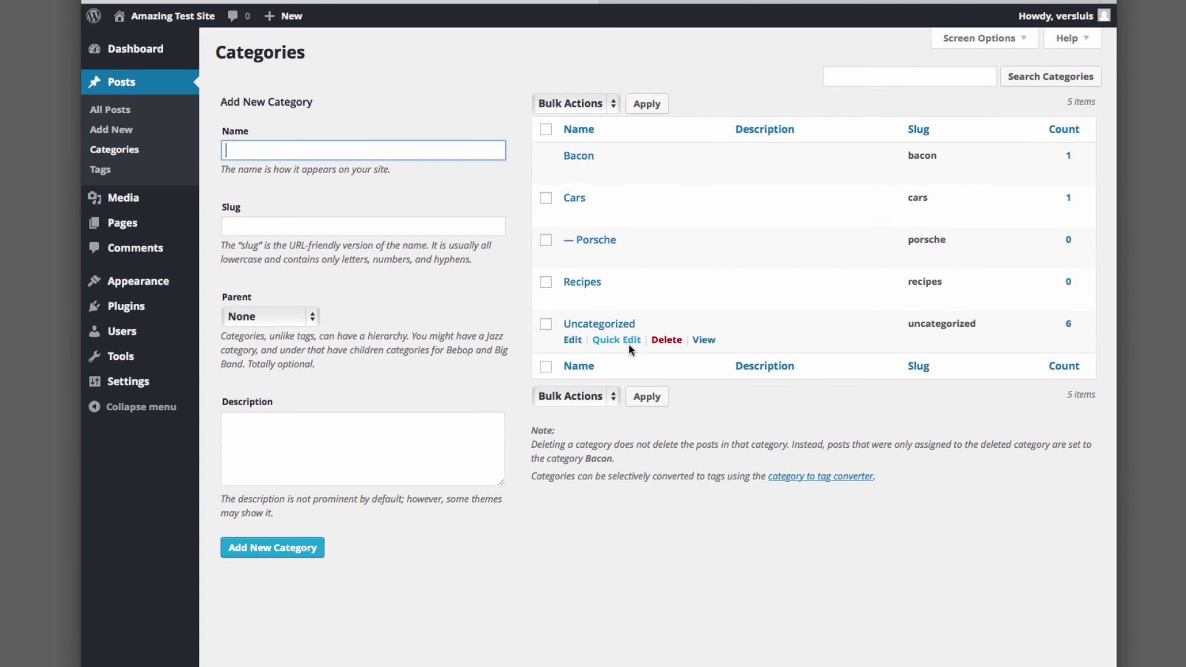